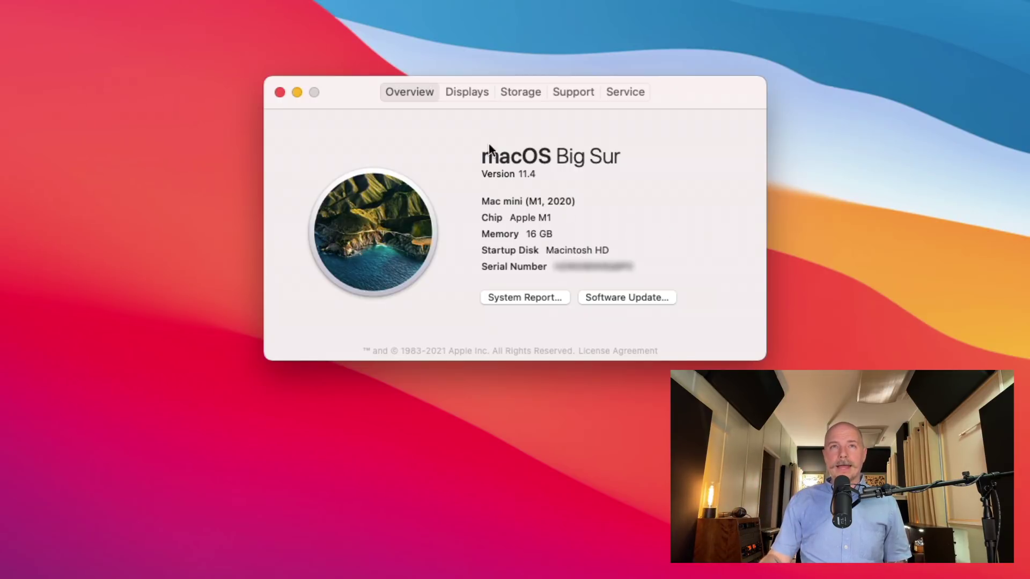
Show the Storage tab in About This Mac to check the drives
left_click(506, 90)
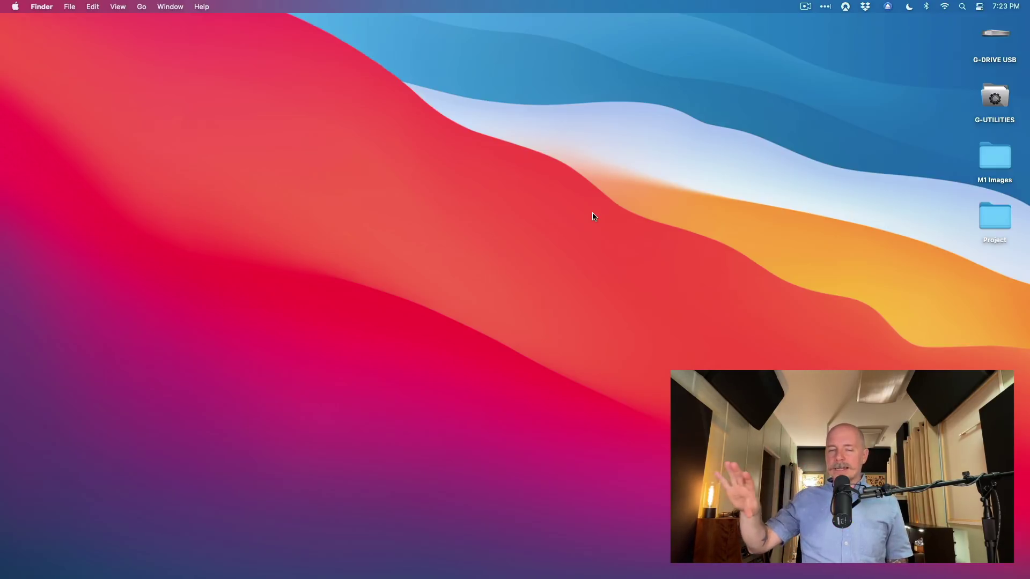
Open the M1 Images folder and preview IMG_0912.HEIC full-size, then move to the next photo
double_click(992, 161)
left_click(539, 141)
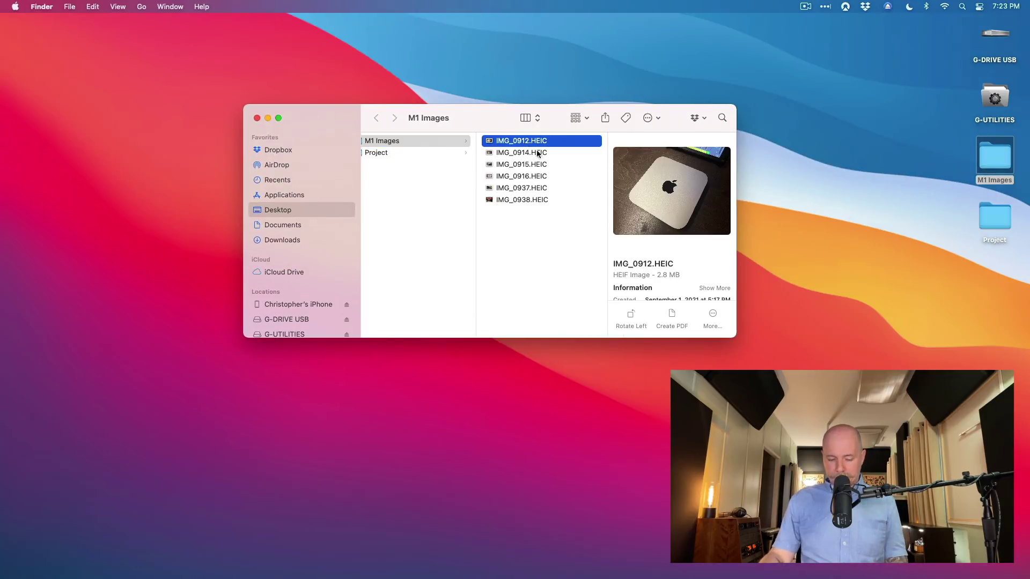
key("space")
key("Down")
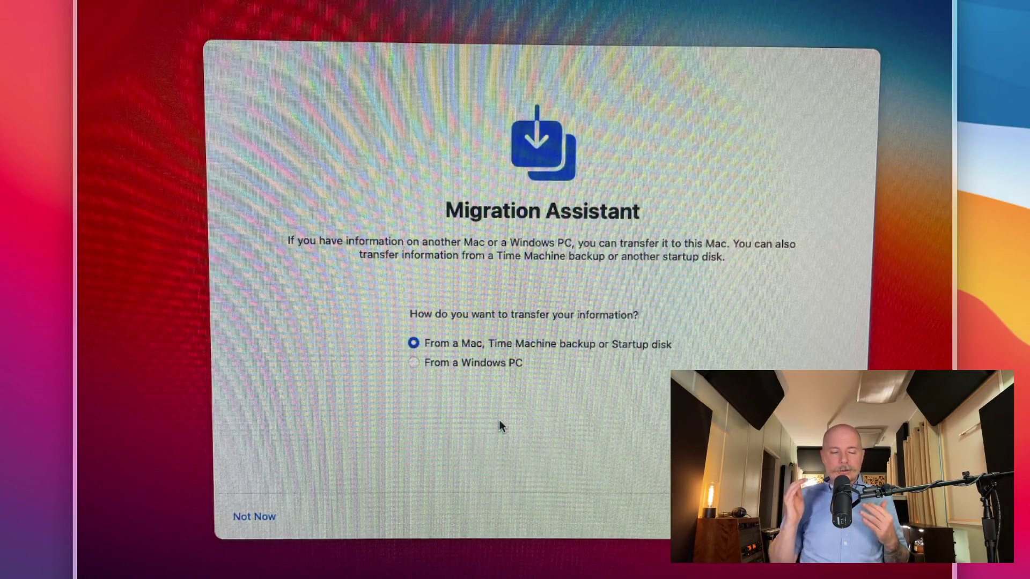
Close the Quick Look preview to return to the M1 Images listing
key("space")
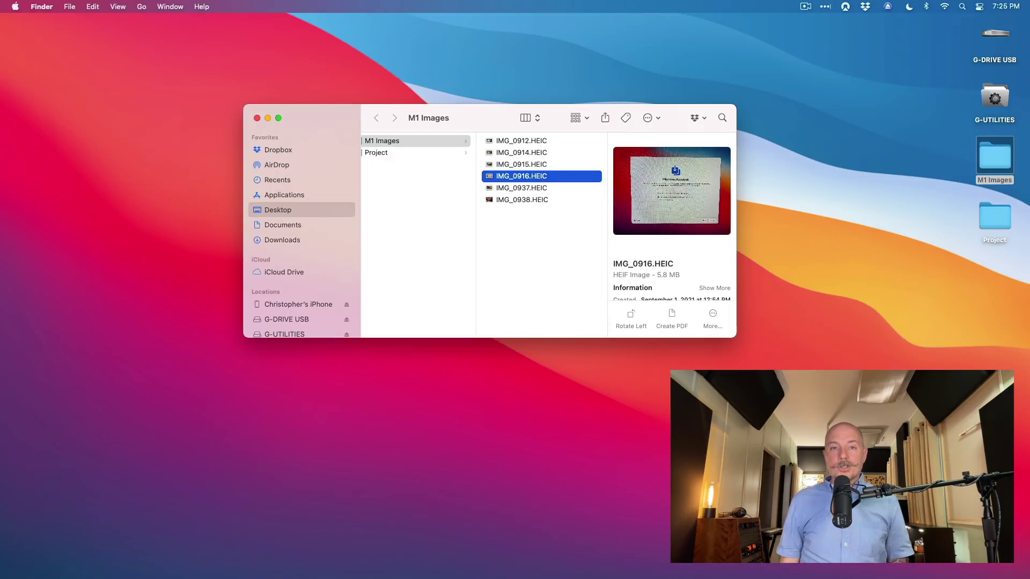
Launch the App Store through Spotlight
key("super+space")
type("app")
key("Return")
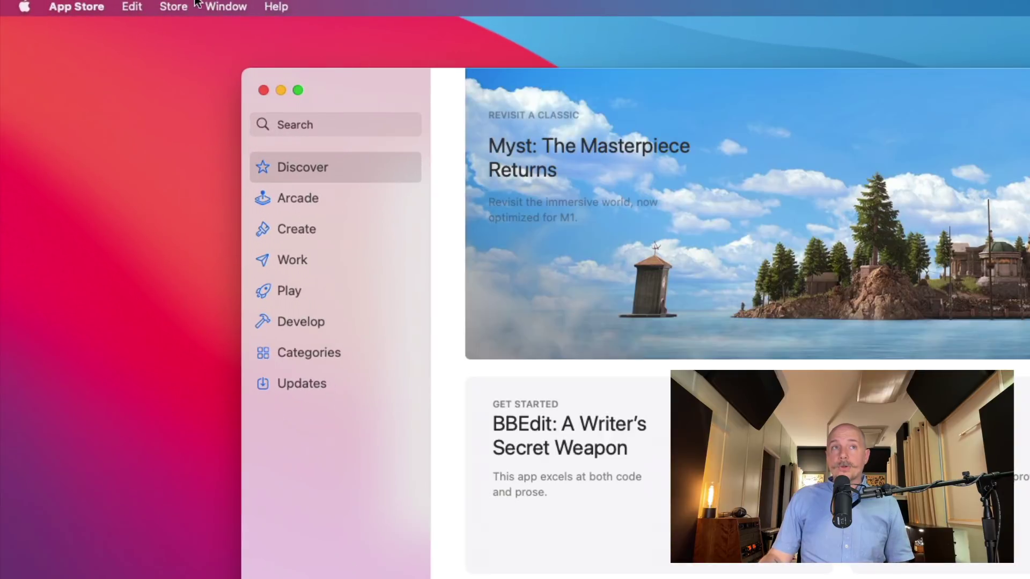
Open the account page and scroll through the purchased apps
left_click(109, 7)
left_click(198, 288)
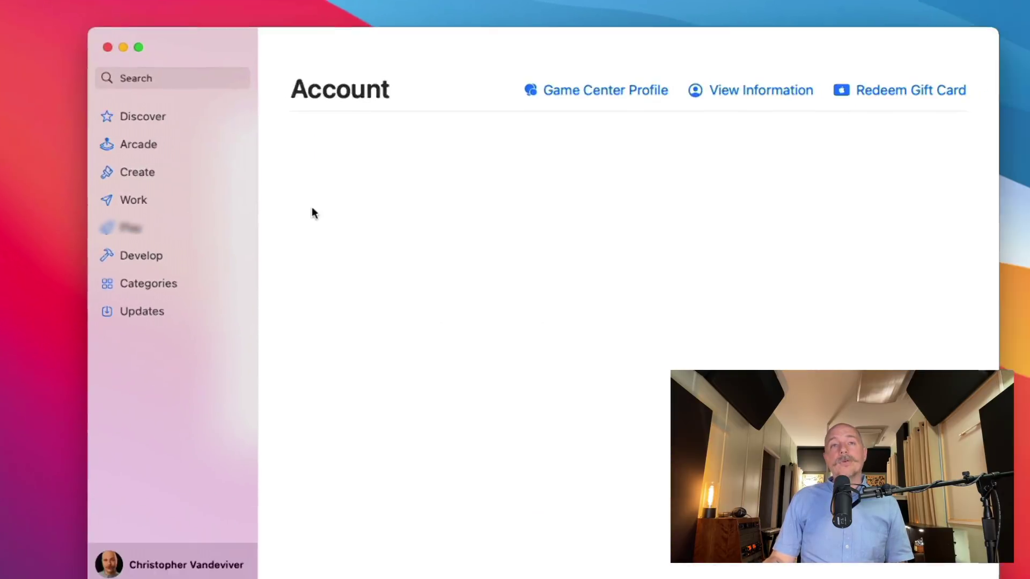
scroll(445, 293, "down", 3)
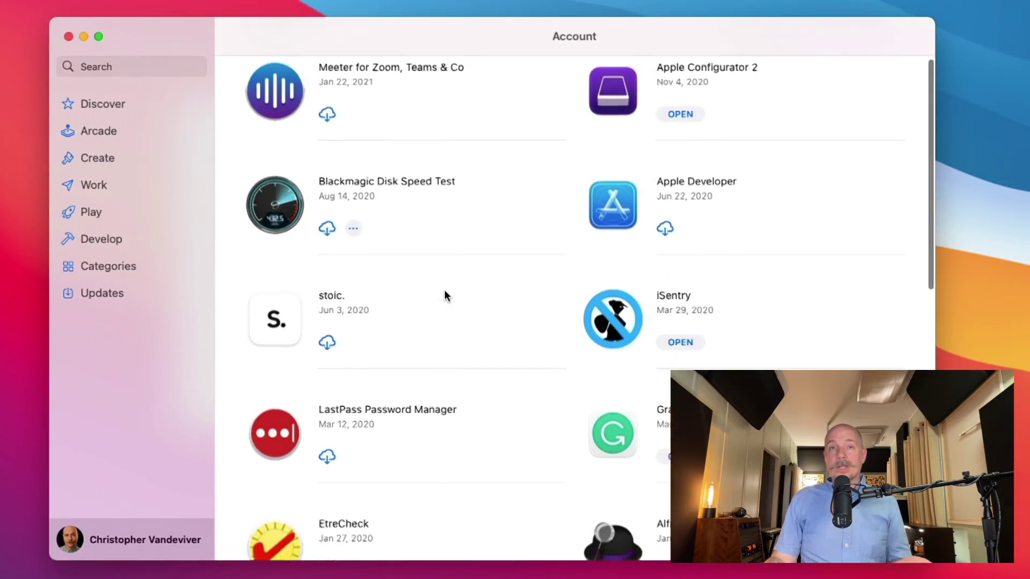
scroll(445, 290, "down", 10)
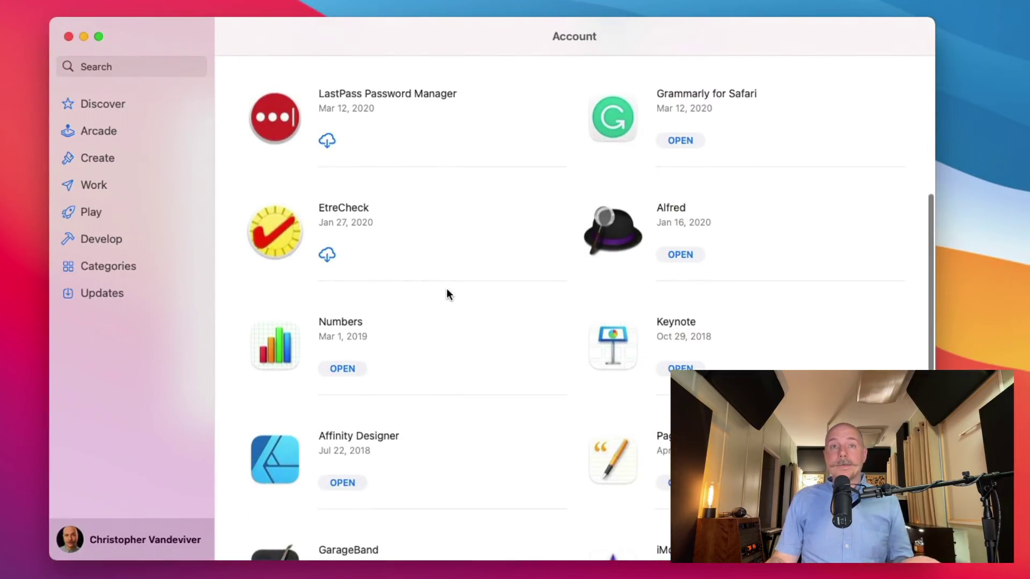
scroll(449, 292, "down", 5)
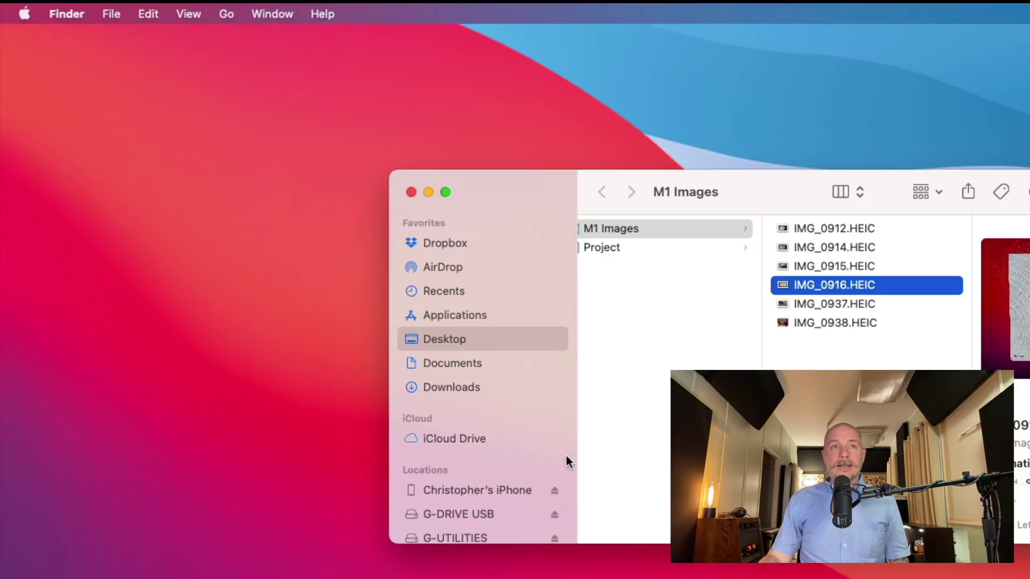
Navigate to the user Library's Music > Audio Music Apps folder
left_click(230, 15)
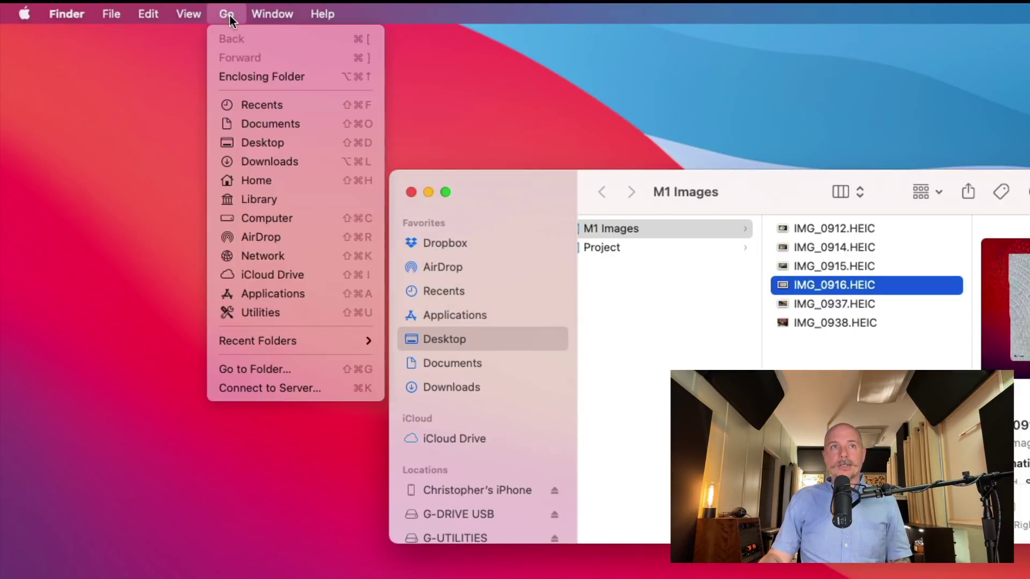
left_click(241, 199)
left_click(414, 184)
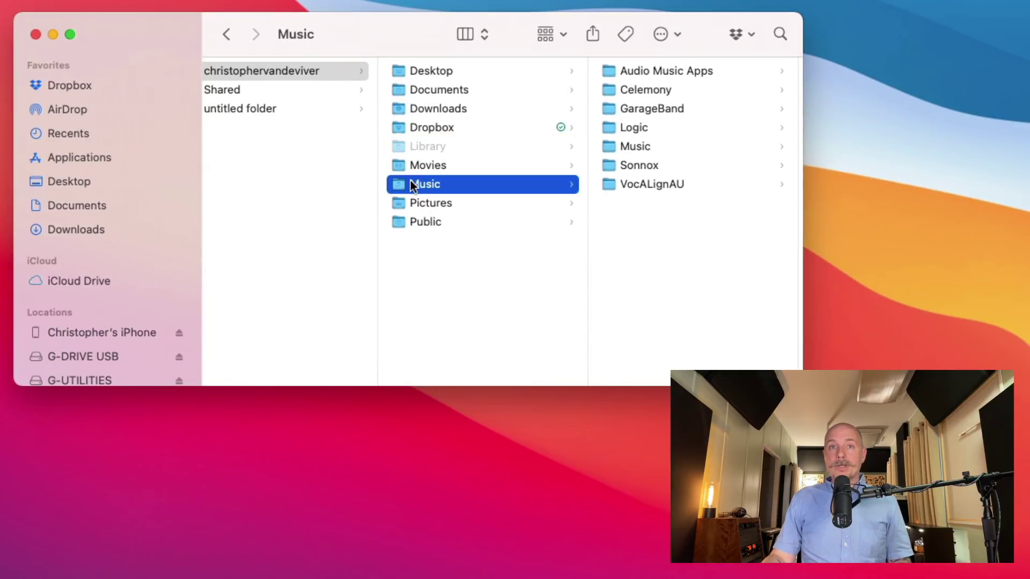
left_click(667, 70)
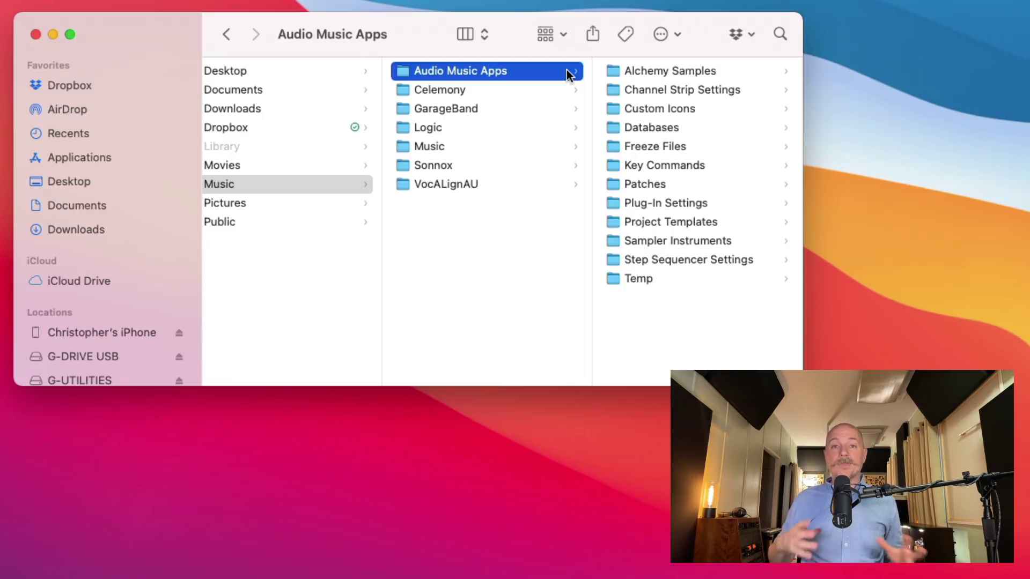
Browse Project Templates, Plug-In Settings and Channel Strip Settings, then close the window
left_click(706, 223)
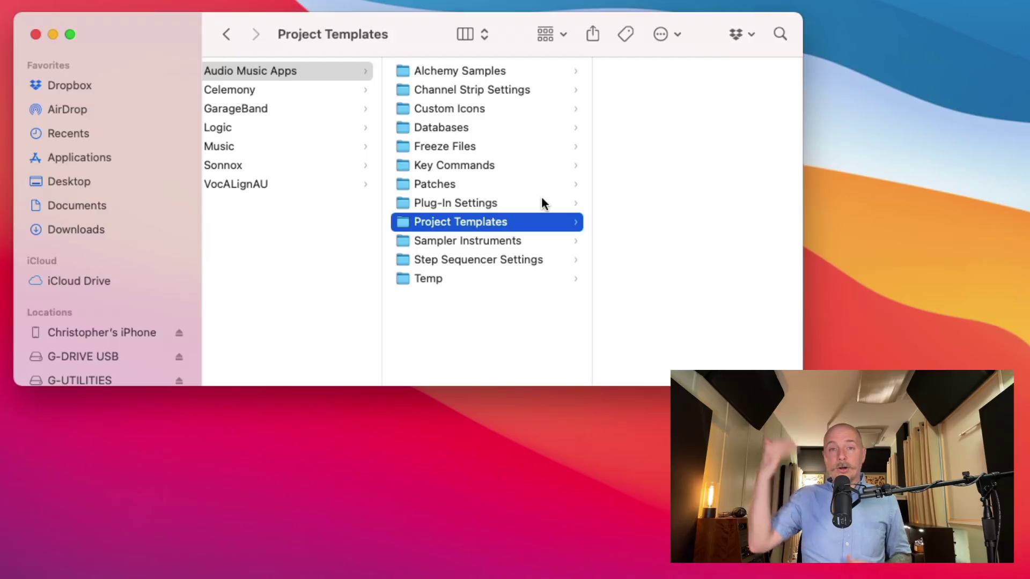
left_click(460, 203)
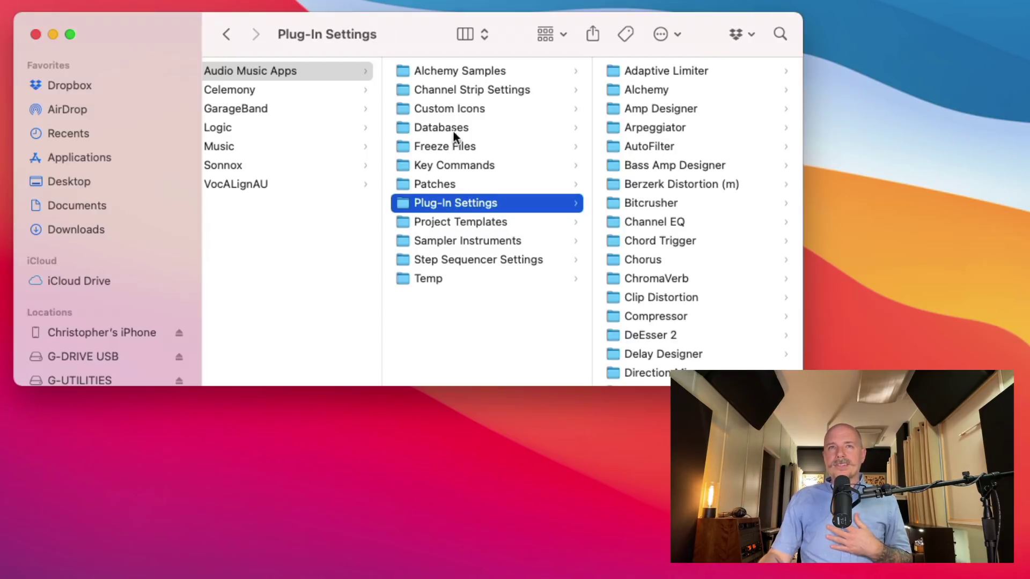
left_click(460, 93)
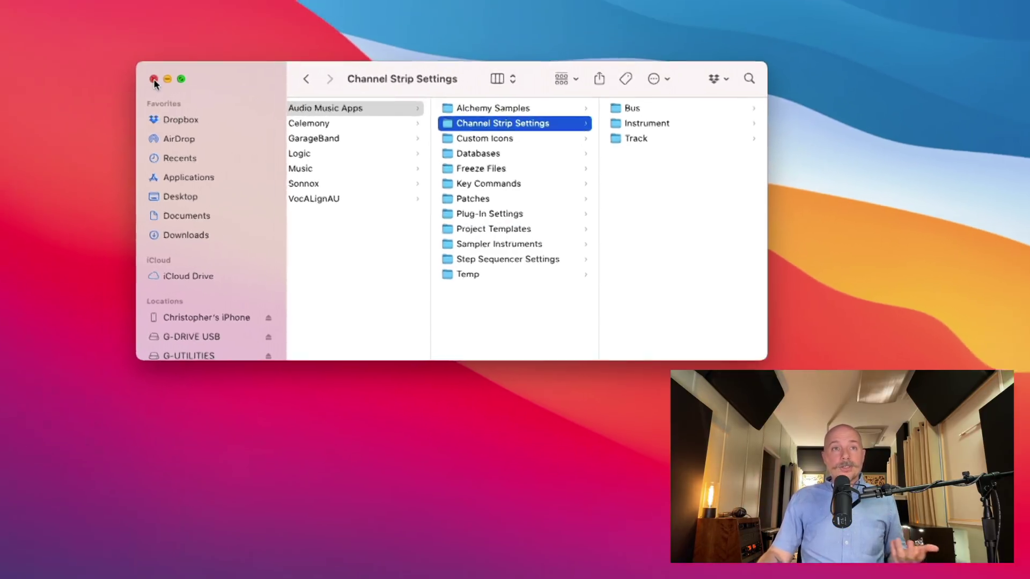
left_click(36, 34)
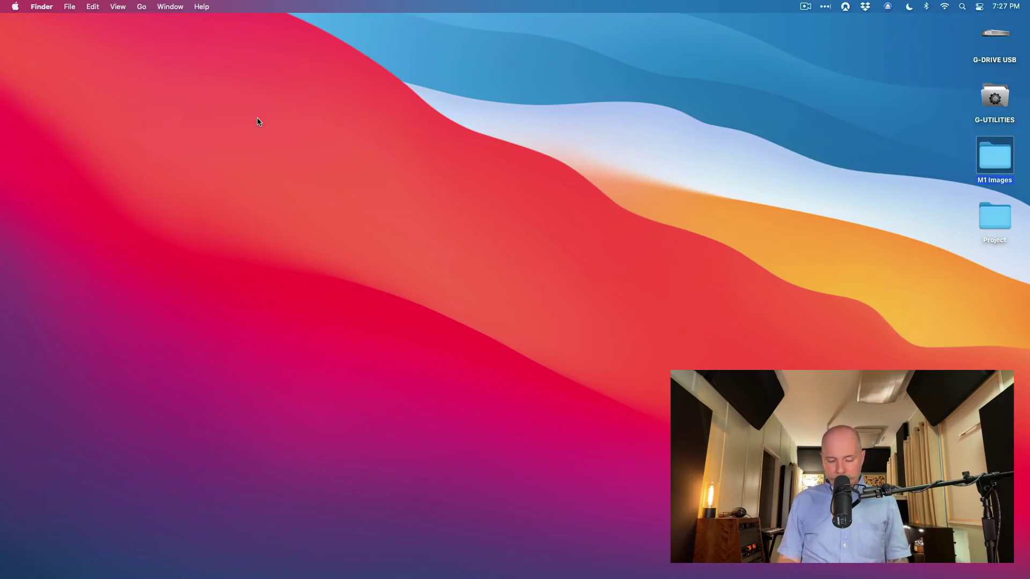
Launch iZotope RX 8 and Komplete Kontrol from Spotlight
key("super+space")
type("rx")
key("Return")
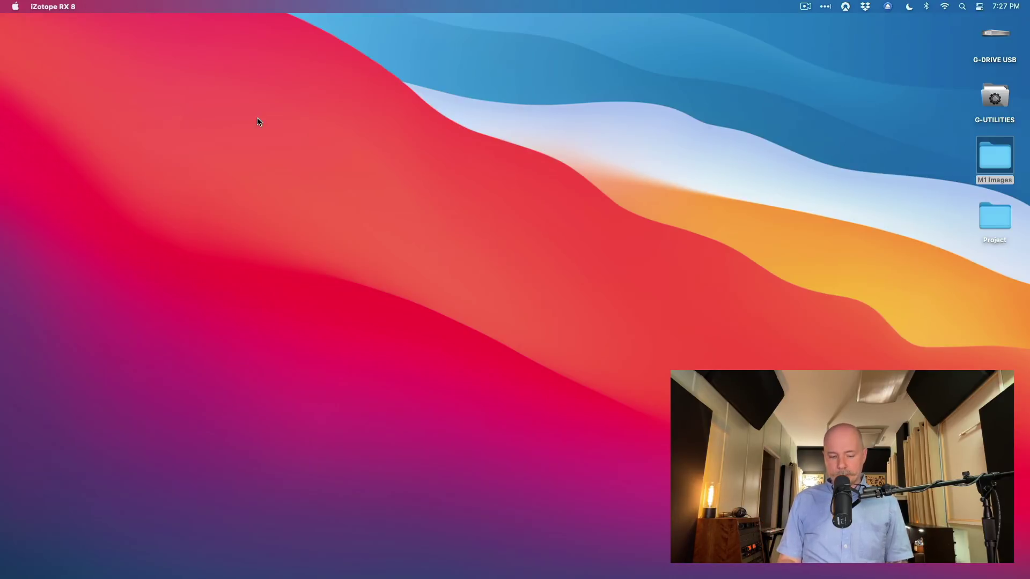
key("super+space")
type("komplete")
key("Return")
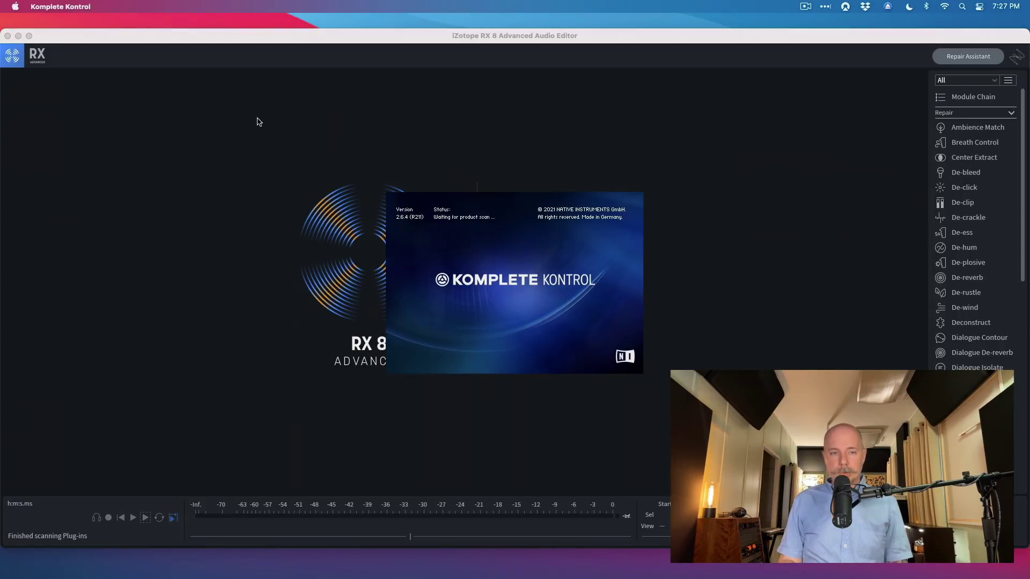
Launch the App Store and Logic Pro from Spotlight
key("super+space")
type("app")
key("Return")
key("super+space")
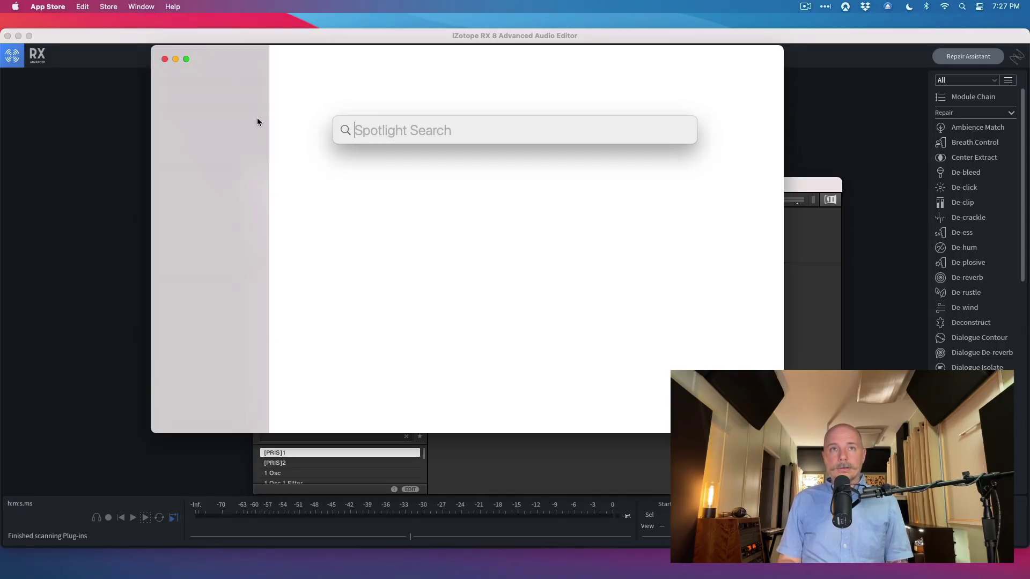
type("logic Pro")
key("Return")
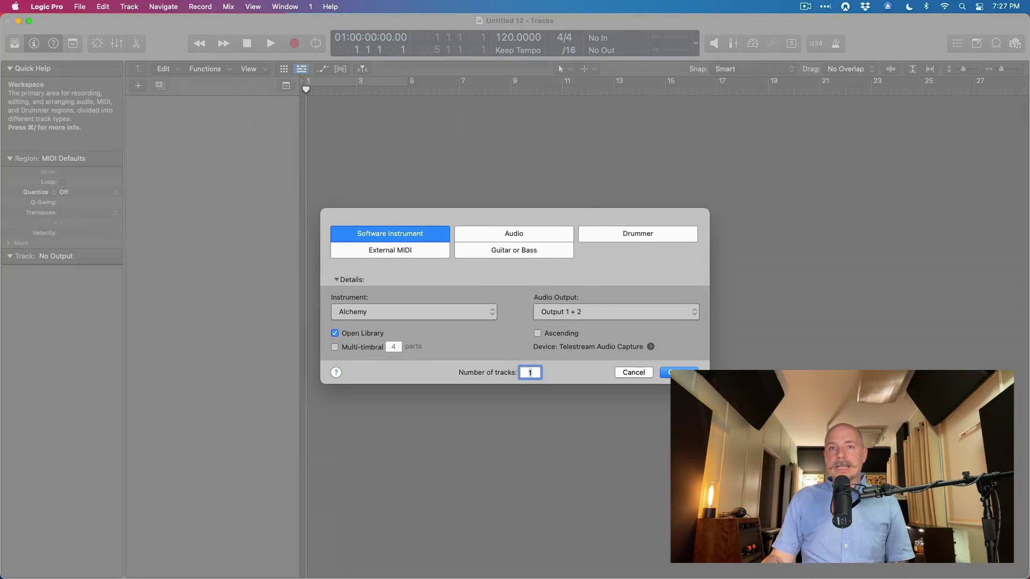
Create a Software Instrument track and audition Alchemy presets, ending on 70s Space Pad
key("Return")
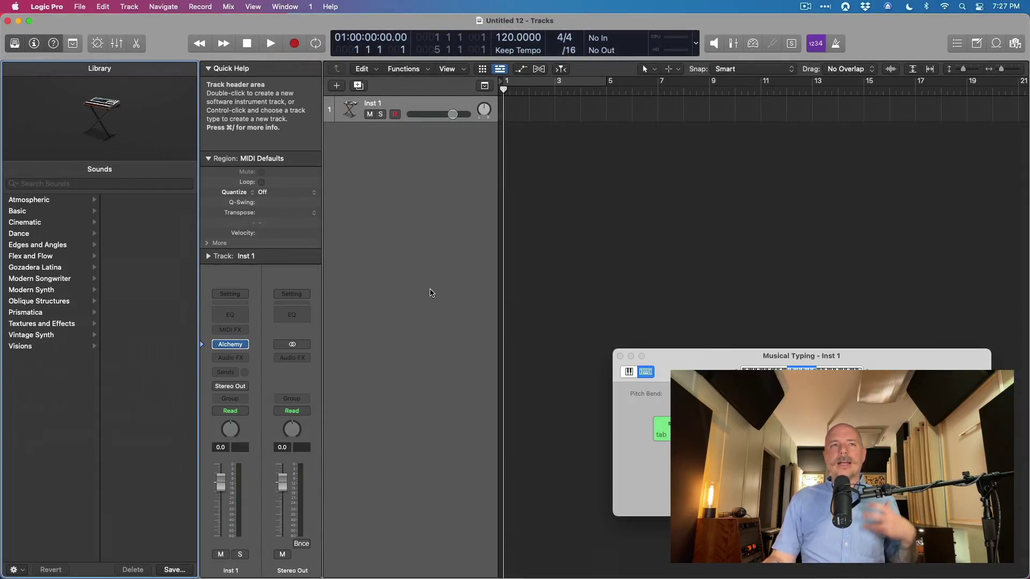
left_click(231, 347)
left_click_drag(688, 135, 437, 74)
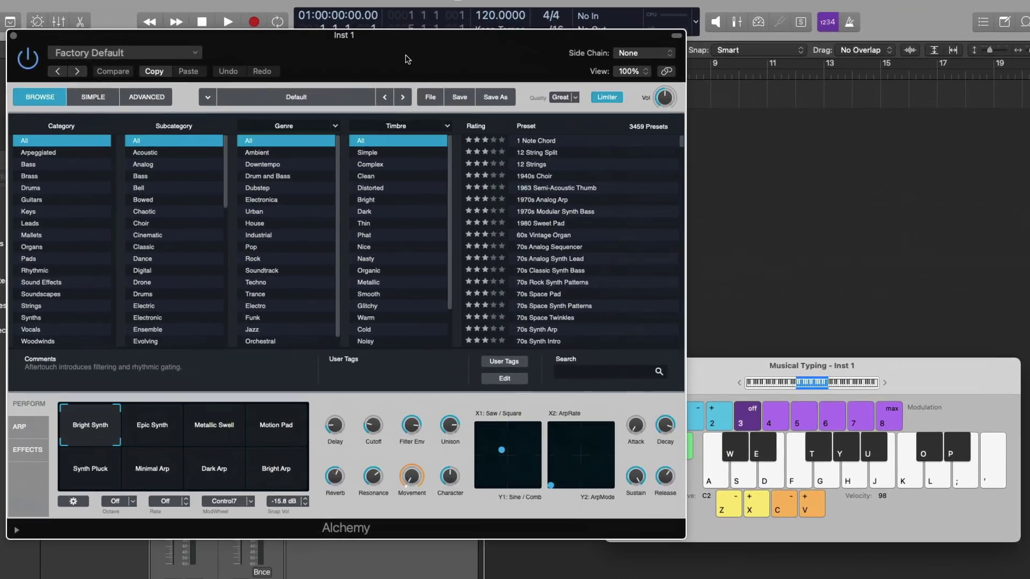
left_click(543, 188)
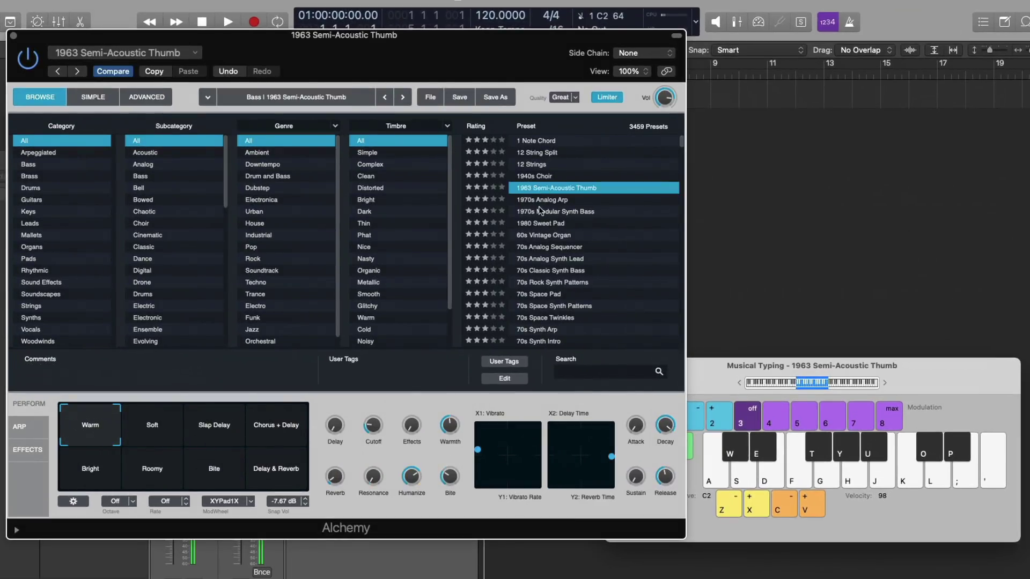
left_click(538, 208)
left_click(537, 235)
left_click(532, 294)
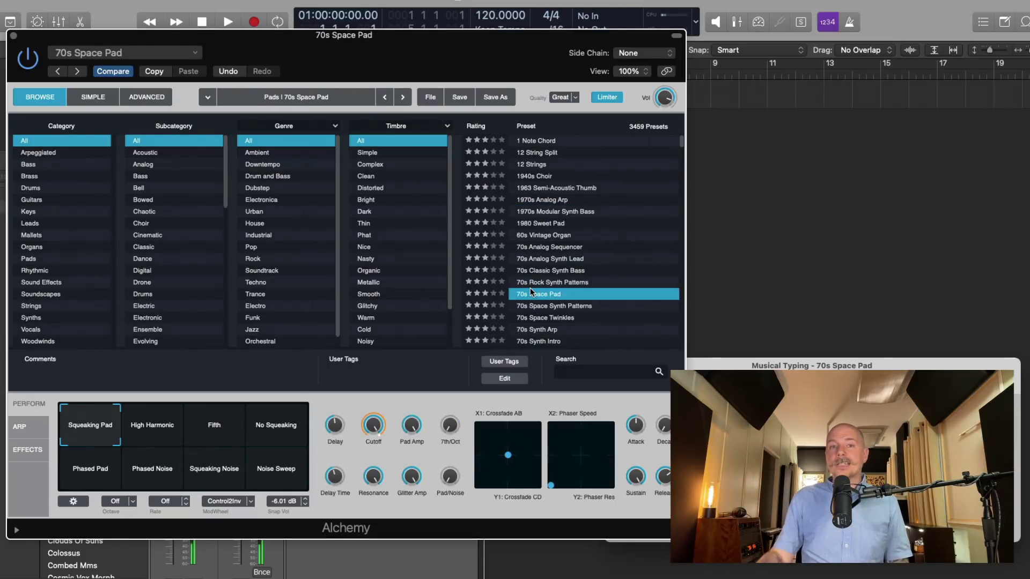
left_click(14, 35)
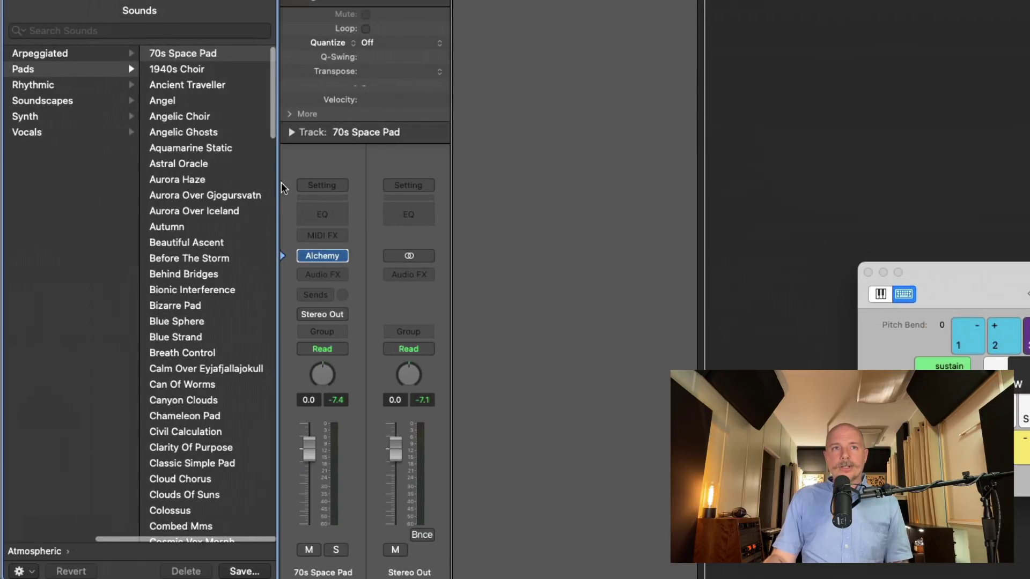
Load the 808 Flex then Analog Circuits electronic drum kits, playing test notes on each
left_click(65, 84)
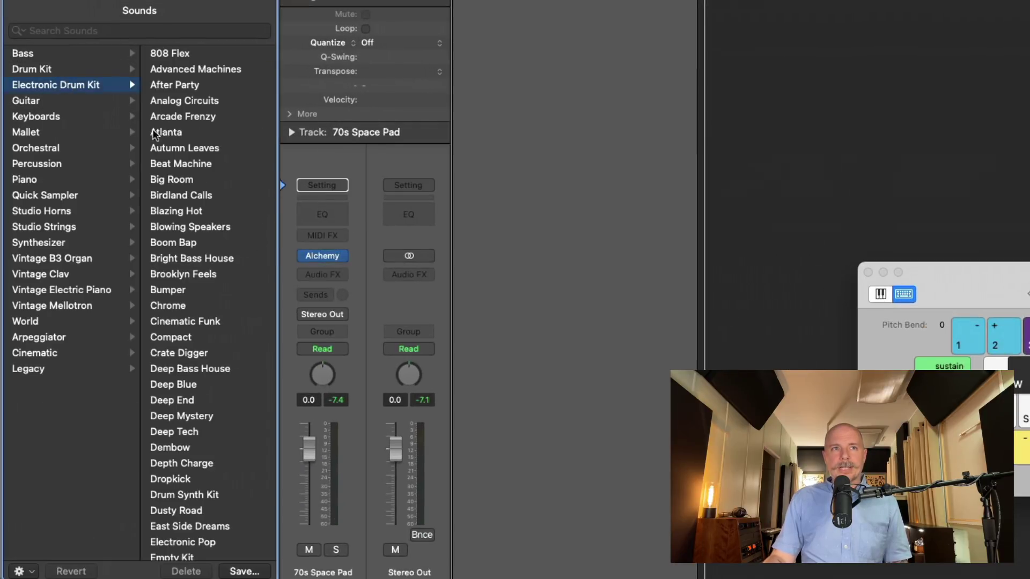
left_click(180, 55)
key("z")
key("a")
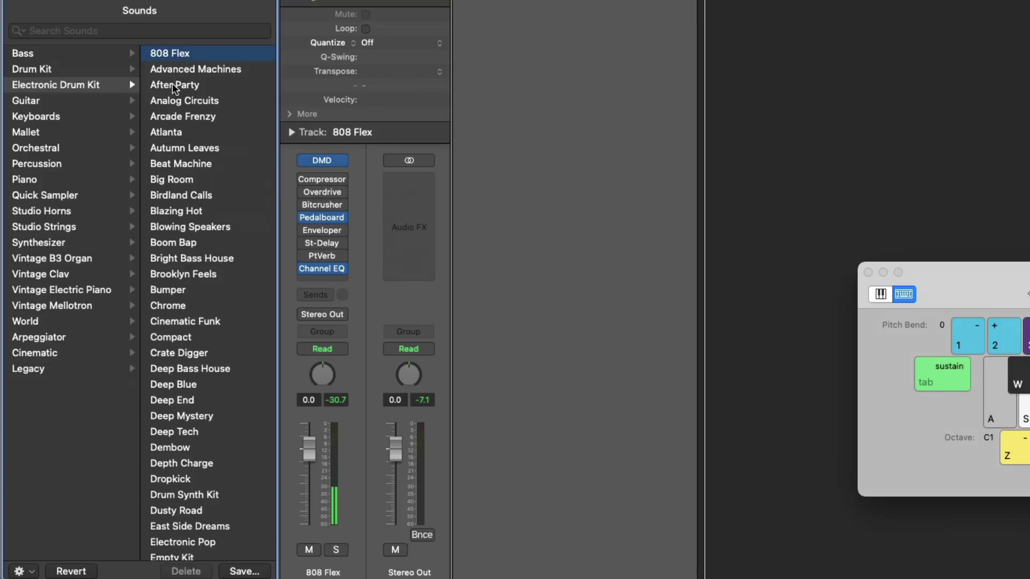
key("s")
left_click(181, 97)
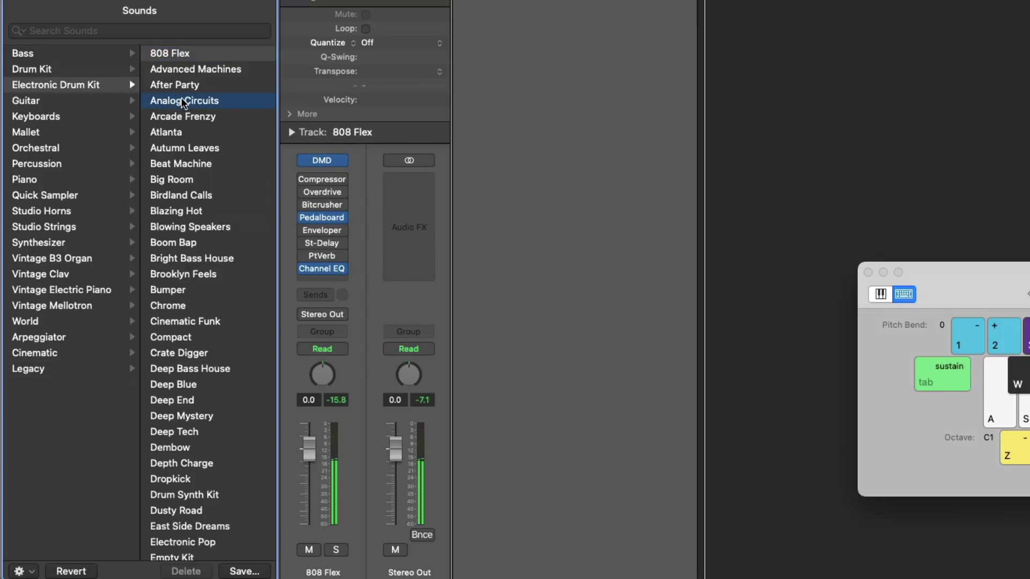
key("a")
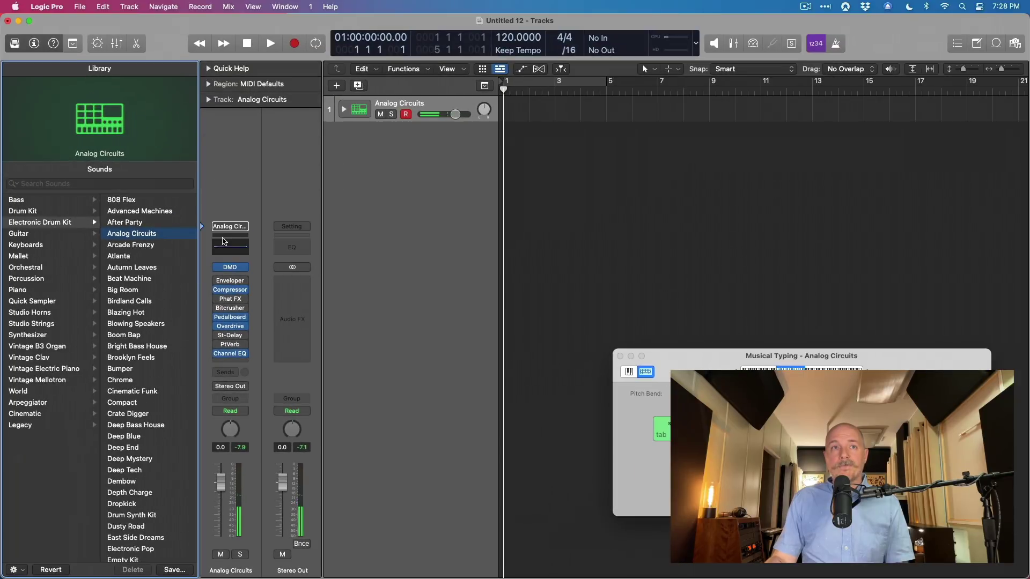
Create a new instrument track using AU Instruments > Native Instruments > Komplete Kontrol
left_click(228, 227)
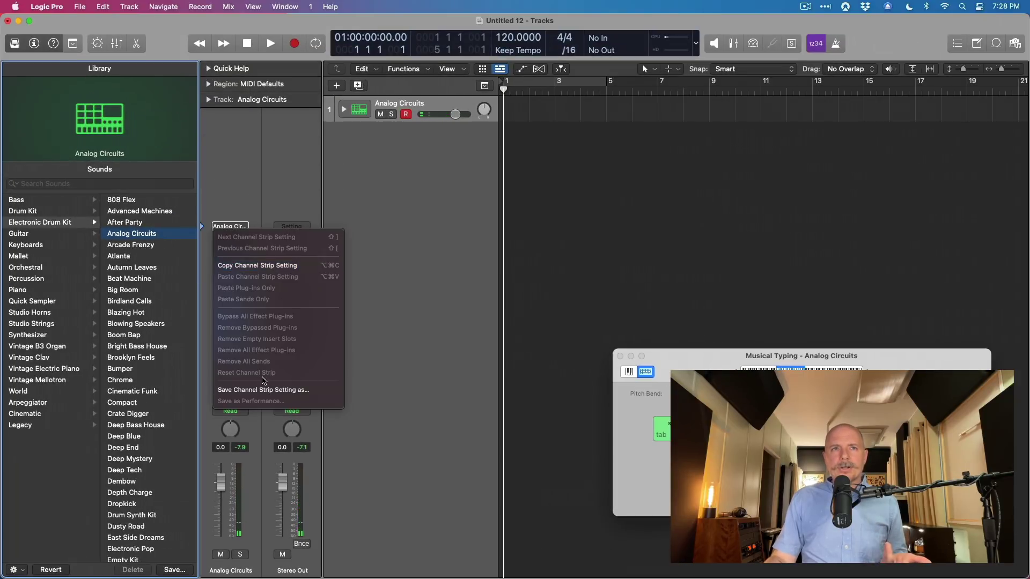
key("Escape")
key("alt+super+n")
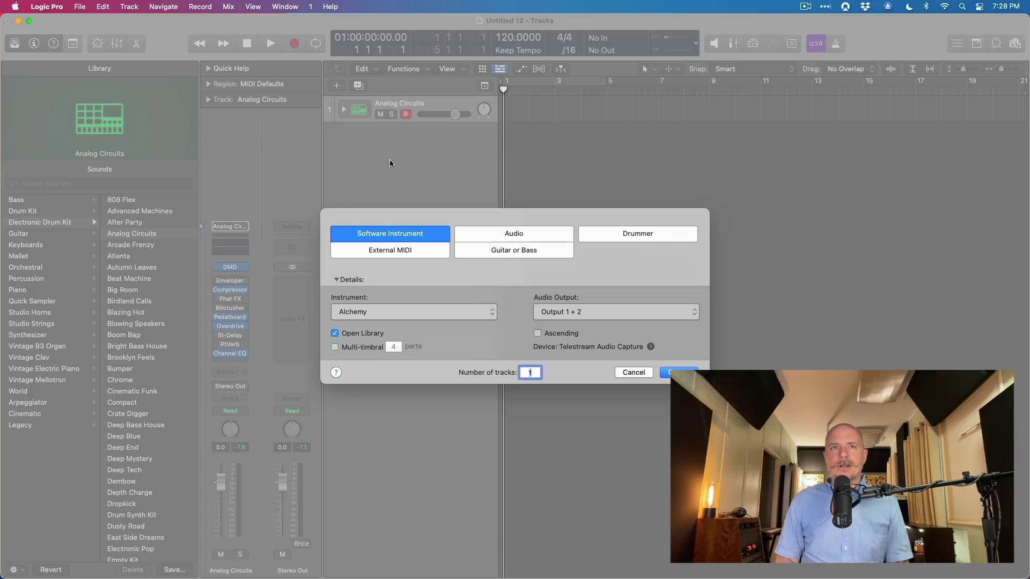
left_click(418, 309)
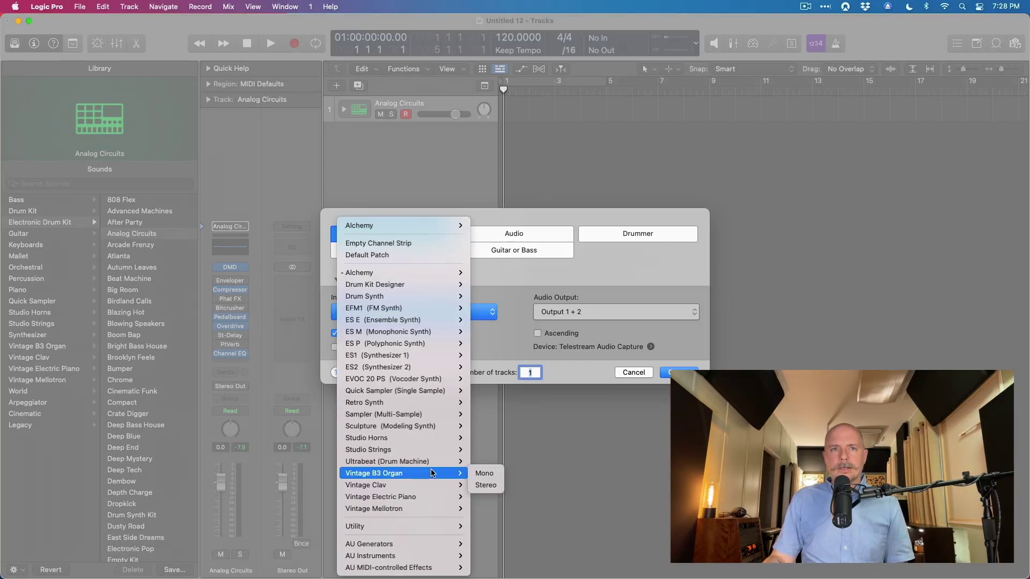
mouse_move(461, 557)
mouse_move(506, 556)
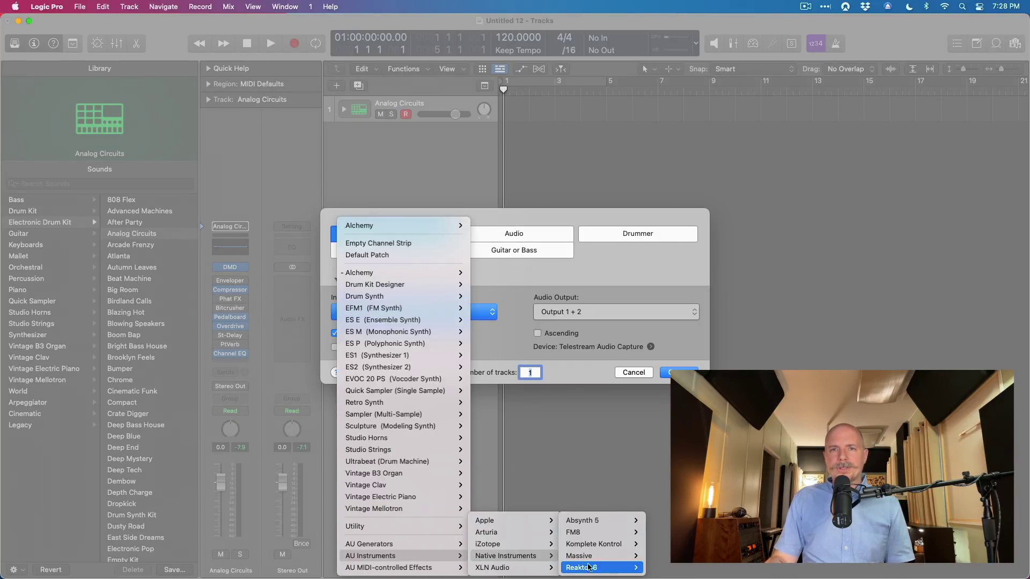
left_click(603, 544)
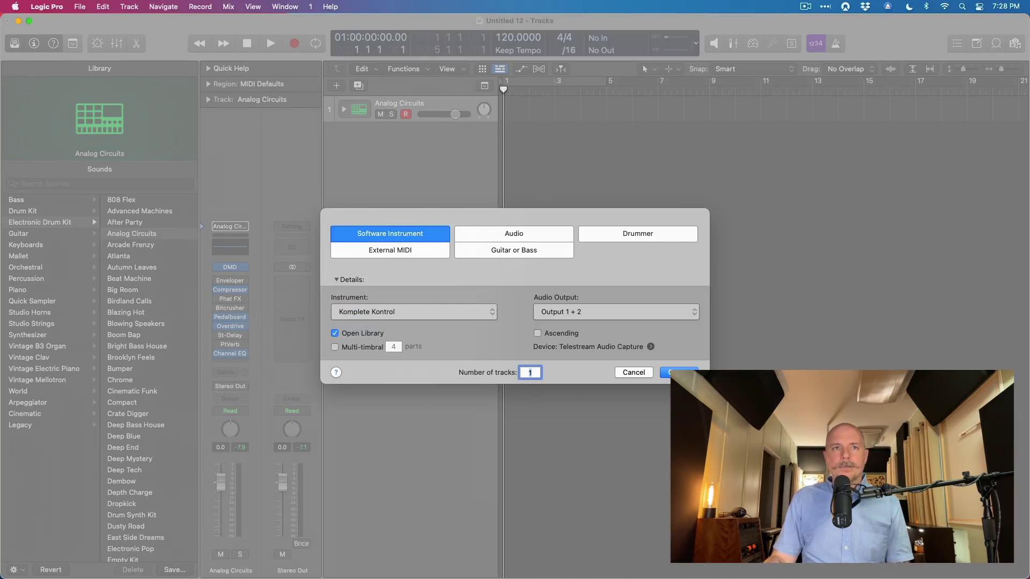
left_click(678, 373)
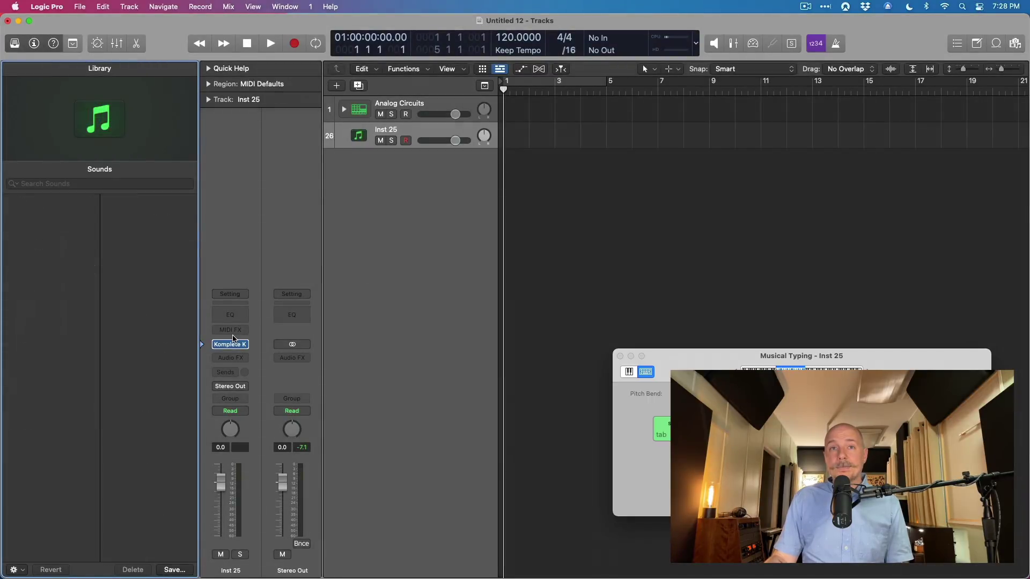
Check the Komplete Kontrol plug-in window opens, then quit Logic without saving the project
left_click(231, 343)
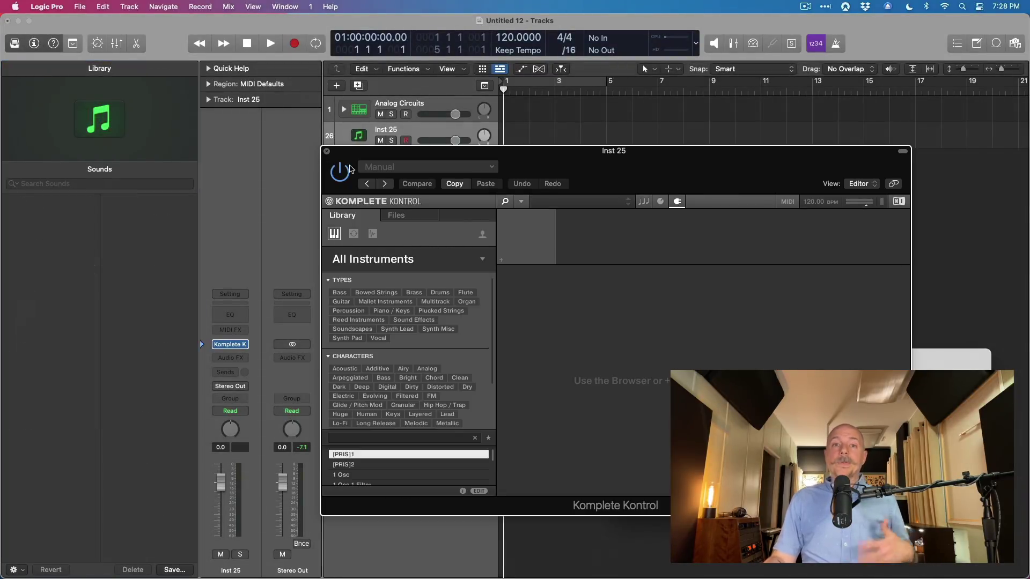
left_click(327, 151)
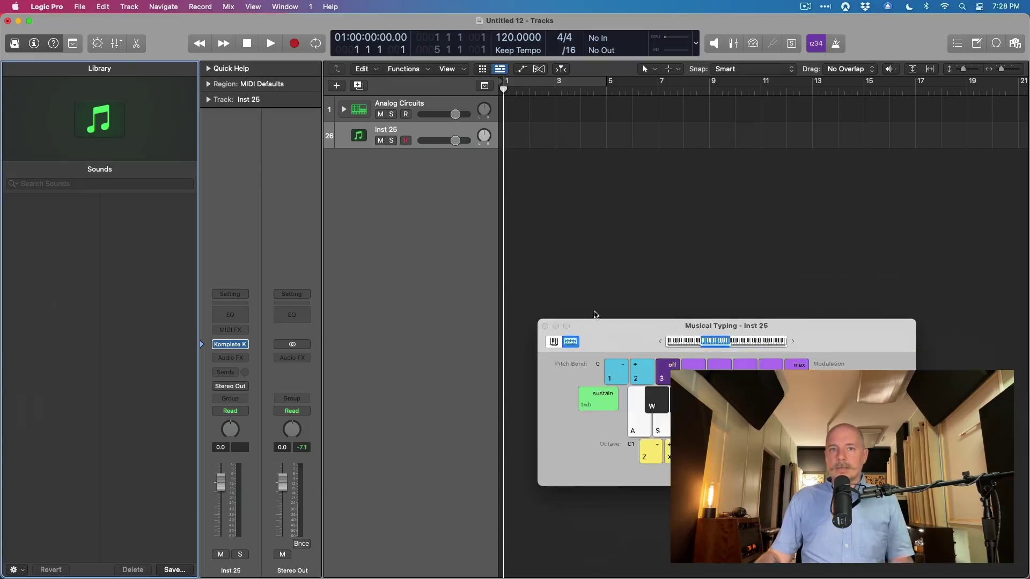
left_click_drag(594, 320, 555, 296)
key("super+q")
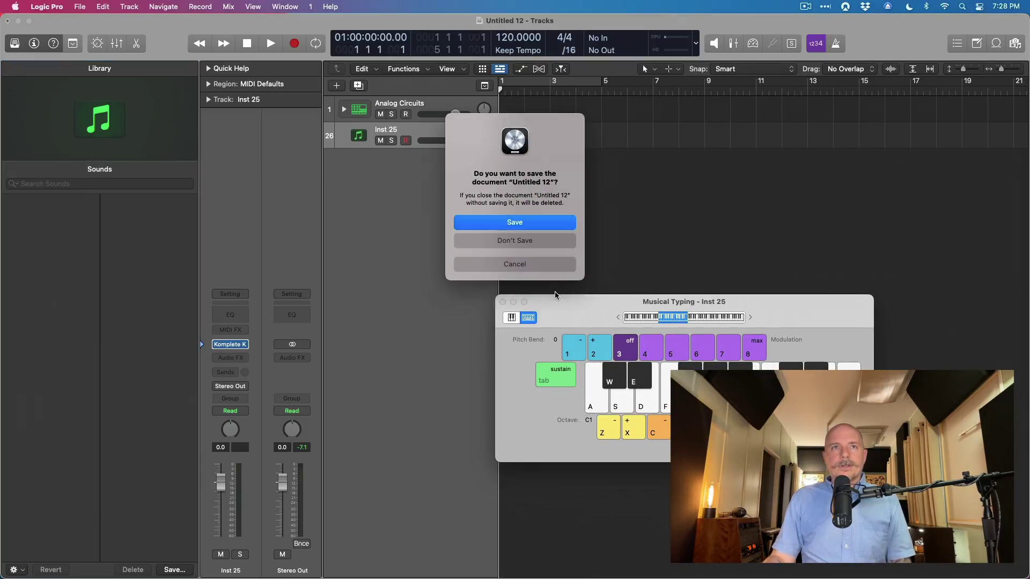
left_click(504, 240)
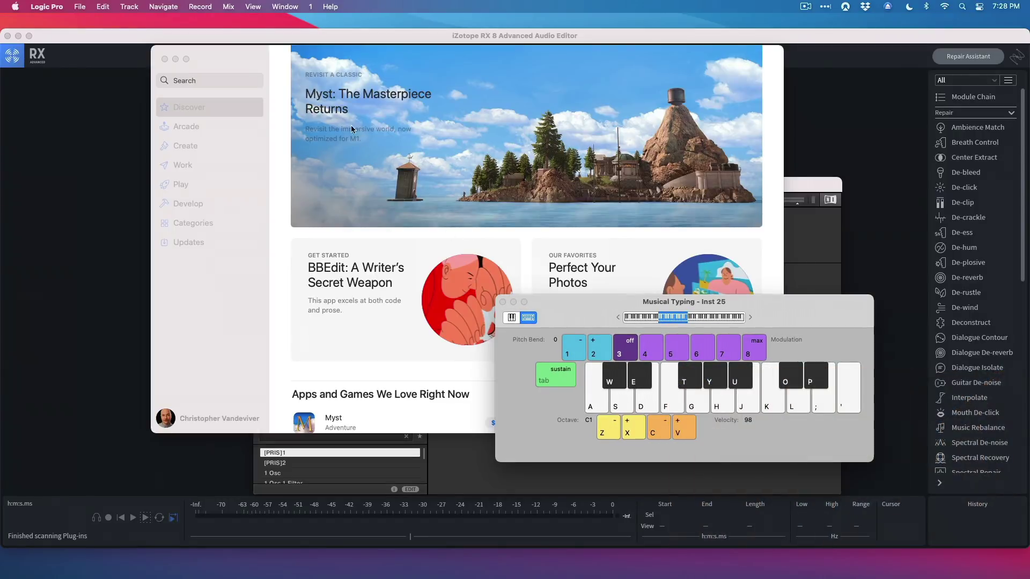
Quit iZotope RX 8 and Komplete Kontrol
key("super+q")
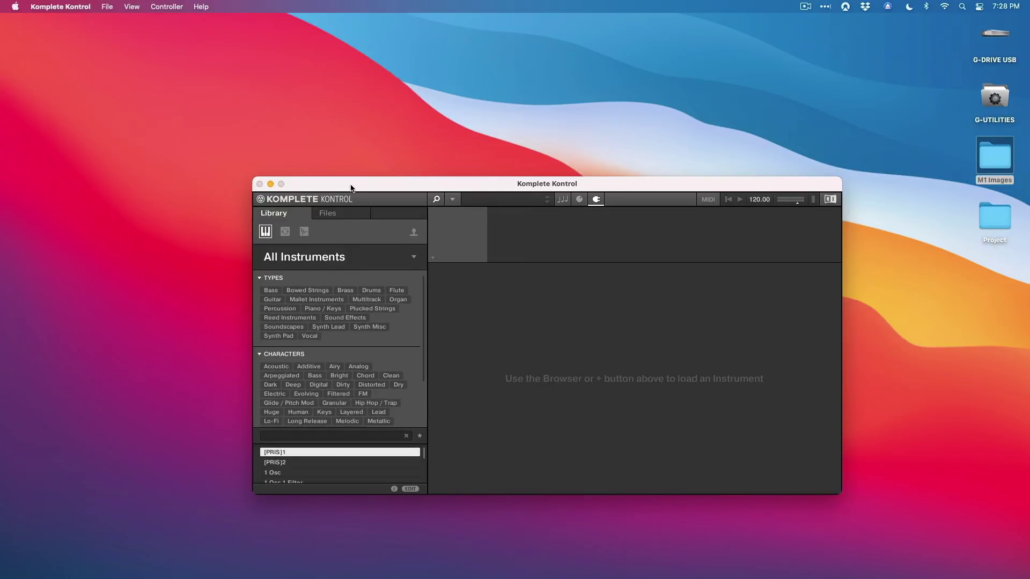
key("super+q")
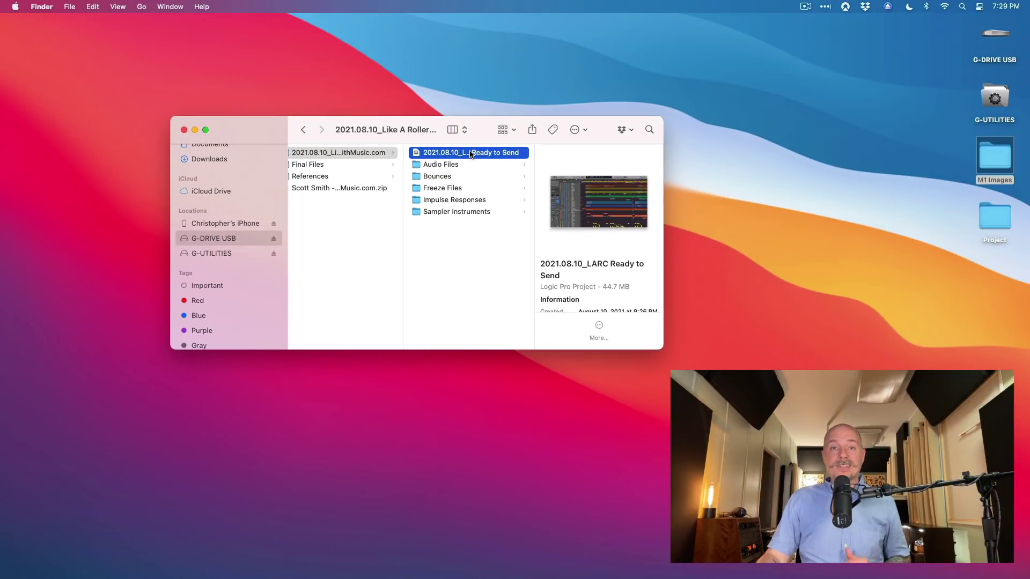
Open the 2021.08.10_LARC Ready to Send project, toggle automation, shrink tracks and show the Mixer
double_click(470, 153)
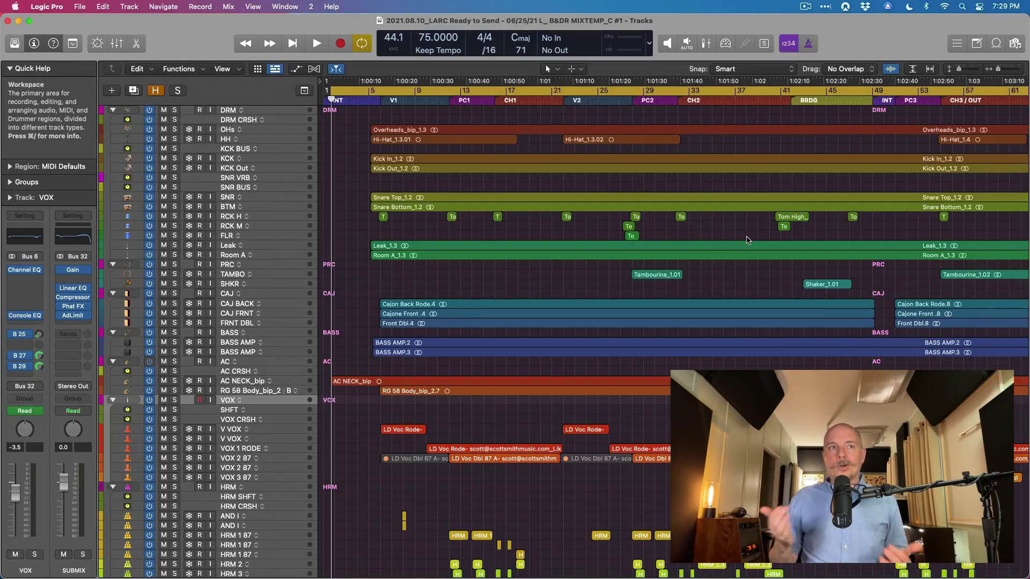
scroll(595, 226, "right", 2)
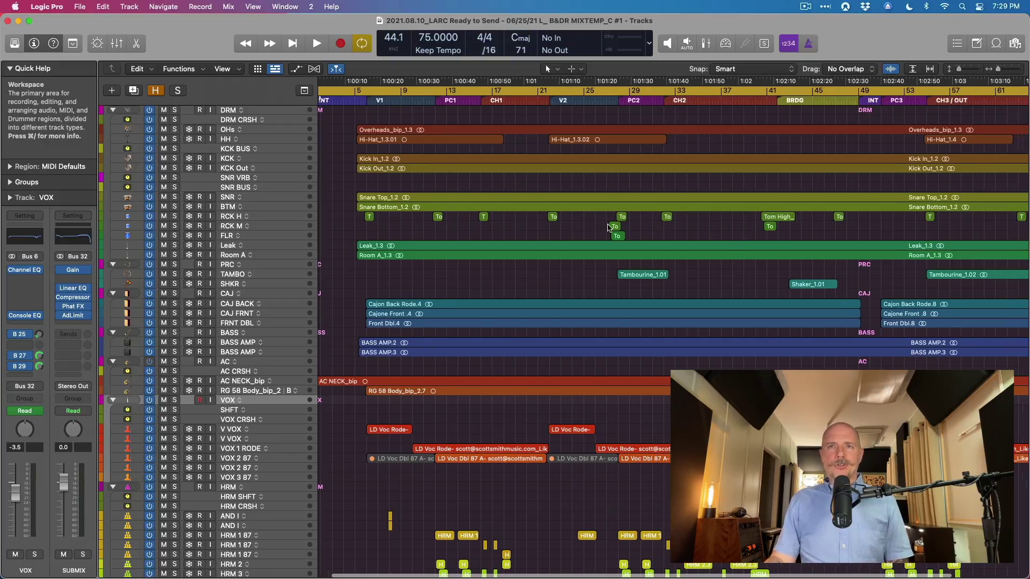
key("a")
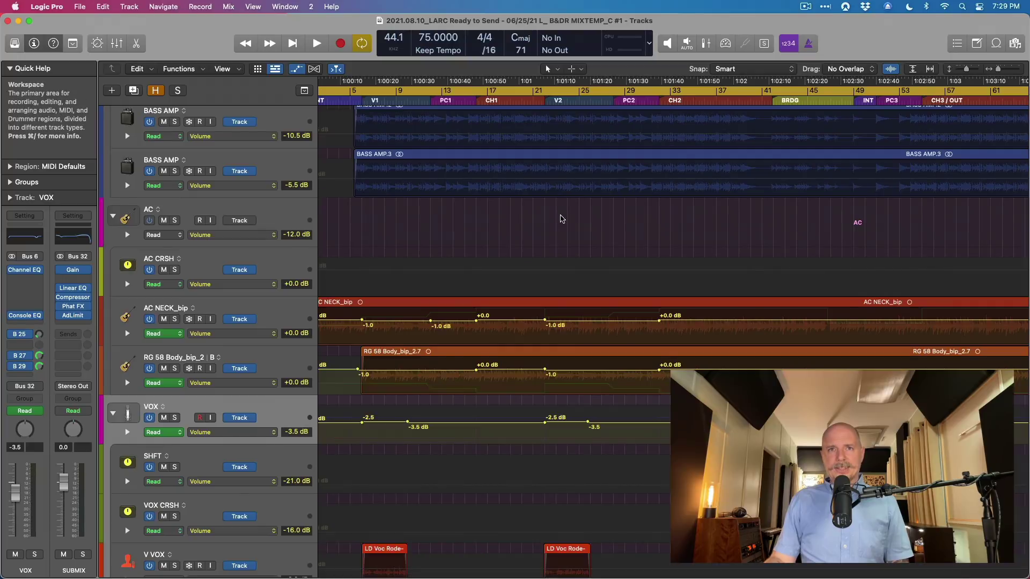
scroll(573, 239, "down", 10)
key("a")
scroll(570, 237, "up", 10)
key("super+Up")
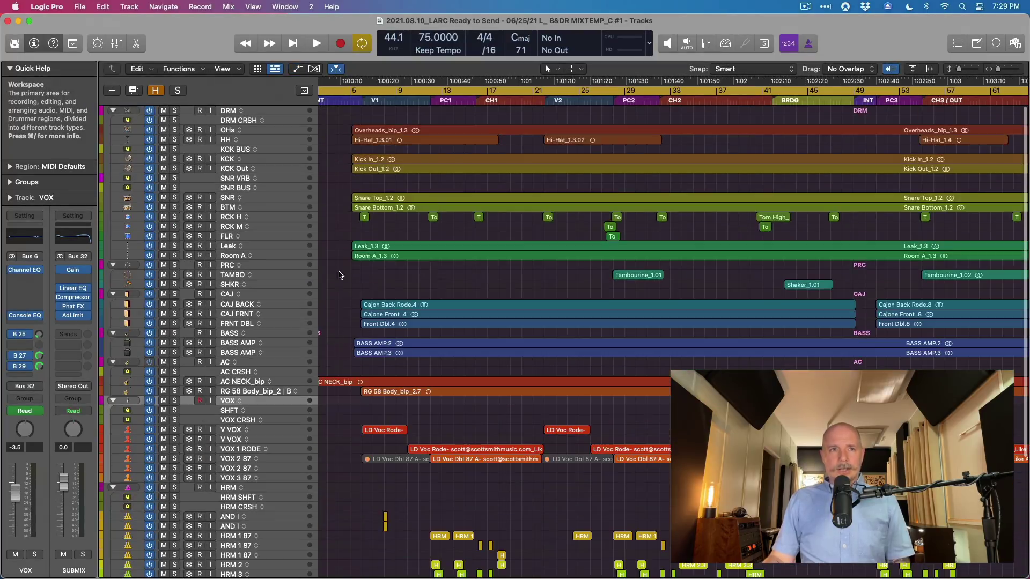
key("x")
scroll(214, 171, "right", 8)
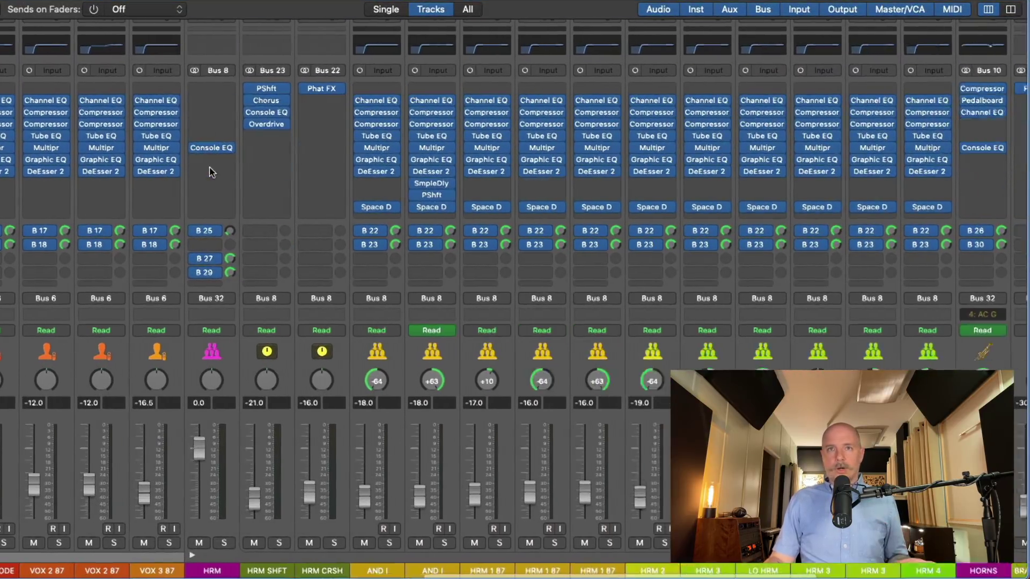
scroll(214, 170, "right", 6)
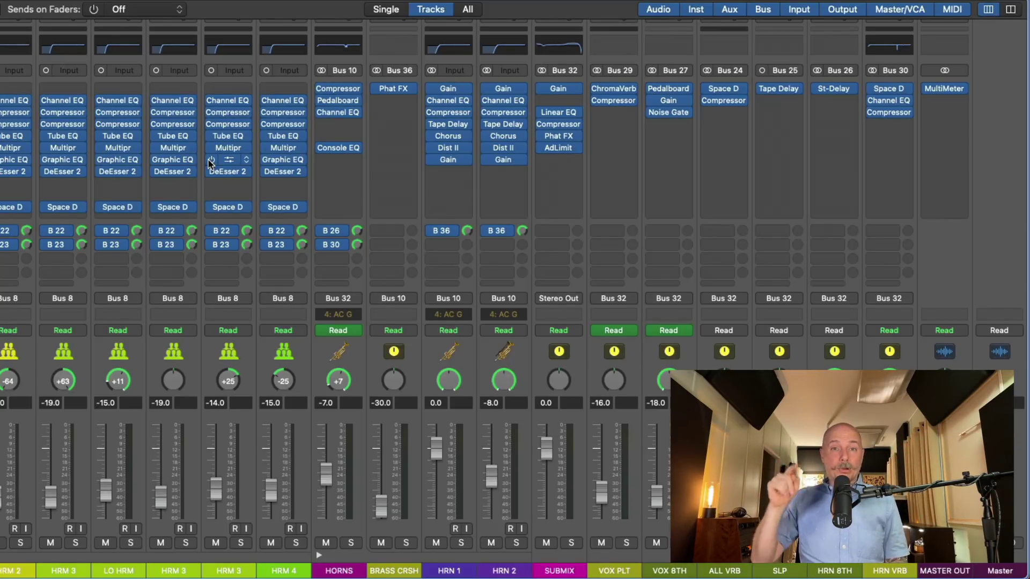
scroll(278, 181, "left", 15)
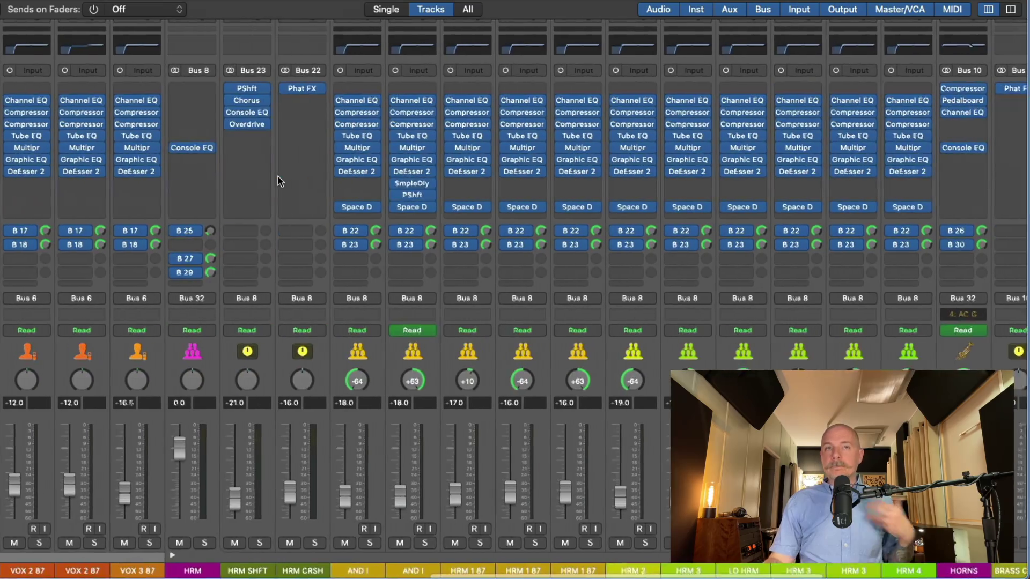
scroll(278, 179, "left", 15)
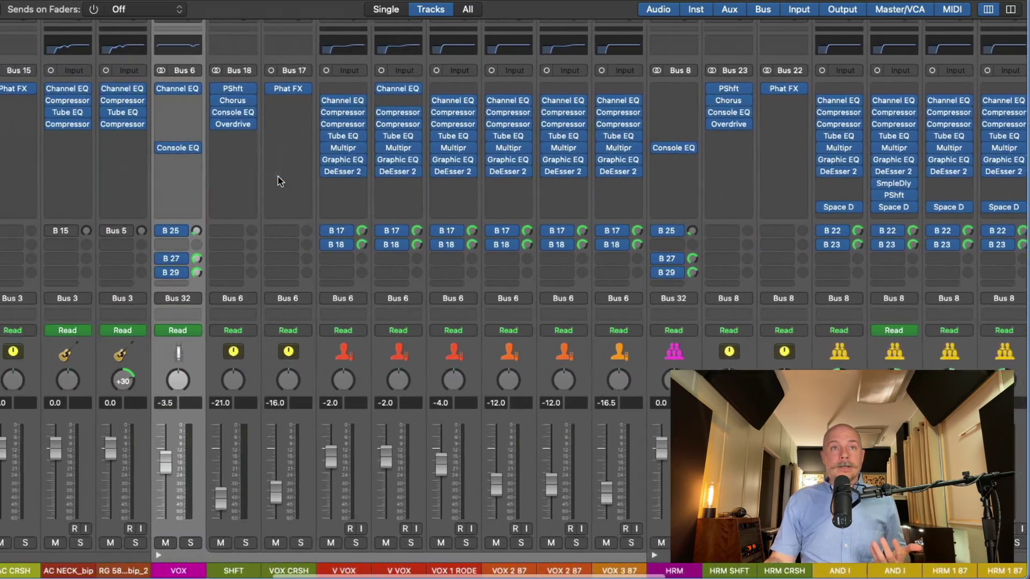
scroll(278, 177, "left", 2)
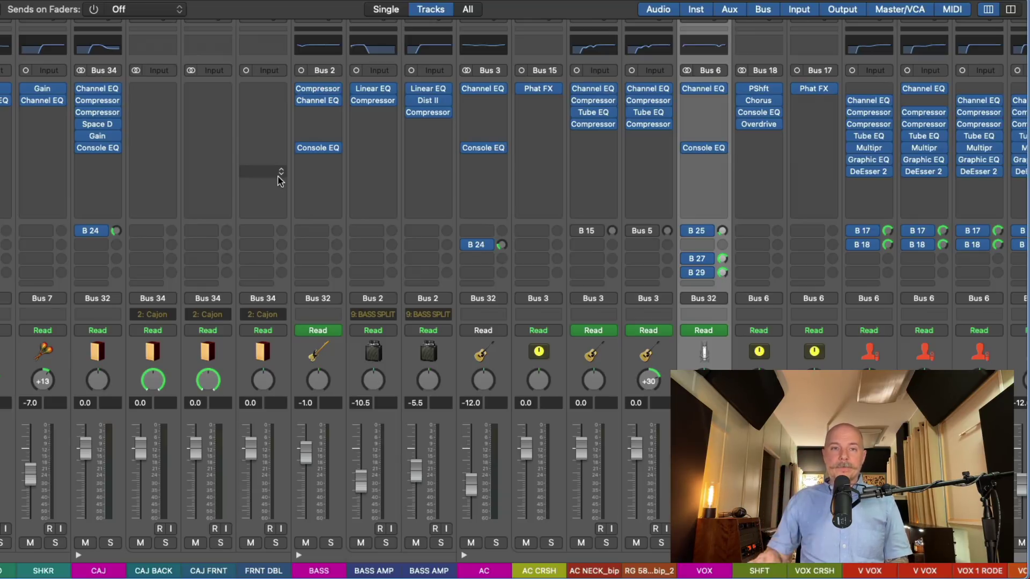
Switch to Finder and open the Applications folder in a new tab
key("super+Tab")
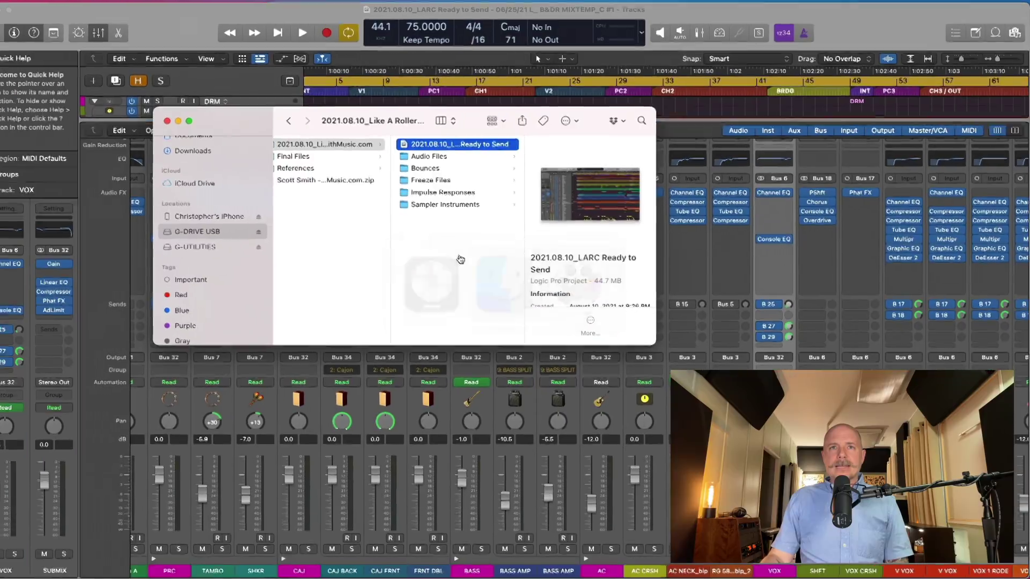
scroll(209, 204, "up", 5)
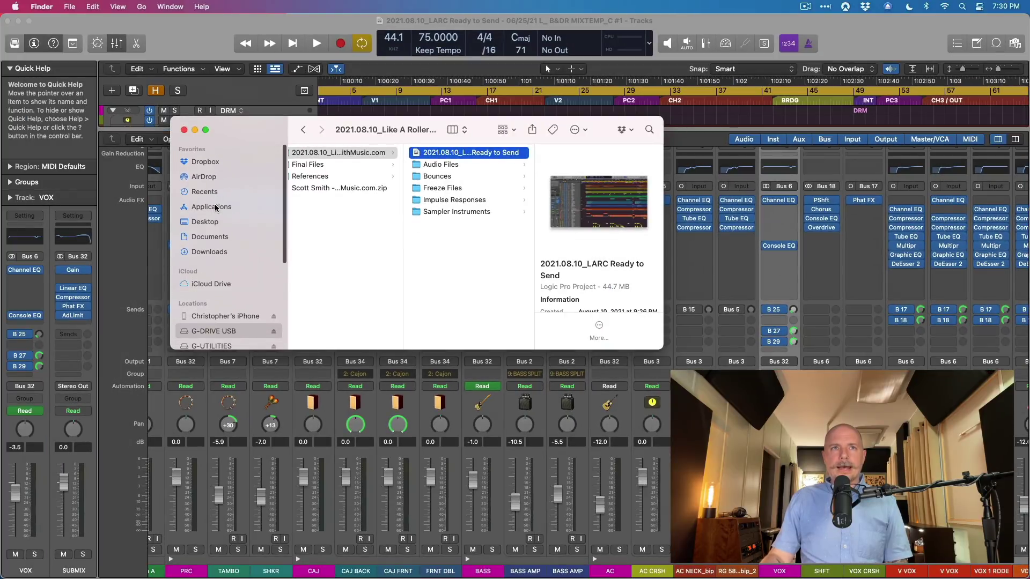
right_click(218, 208)
left_click(237, 212)
Show Logic Pro's Get Info: Universal app, version 10.6.3, Open using Rosetta unchecked
scroll(361, 239, "down", 10)
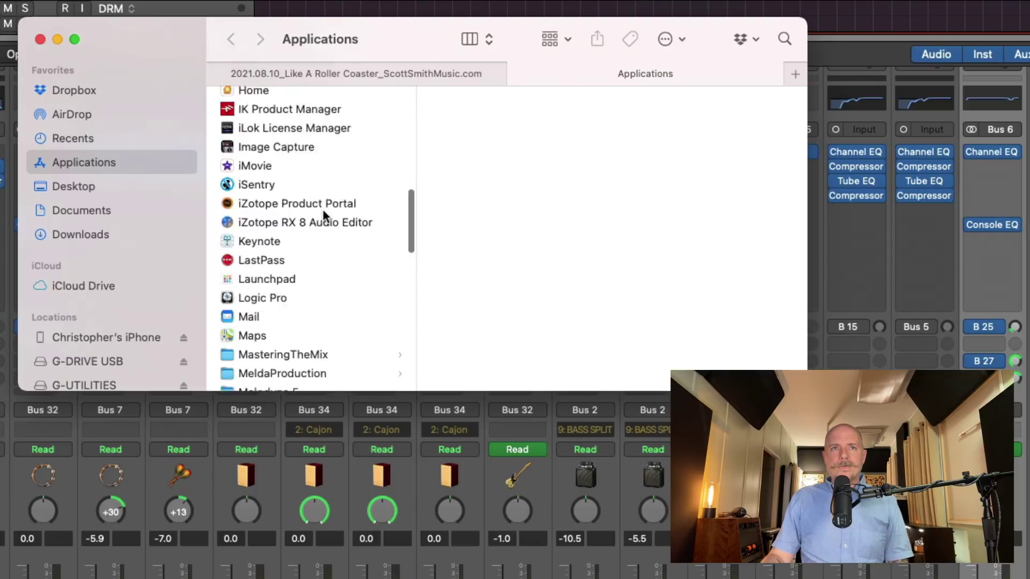
right_click(296, 263)
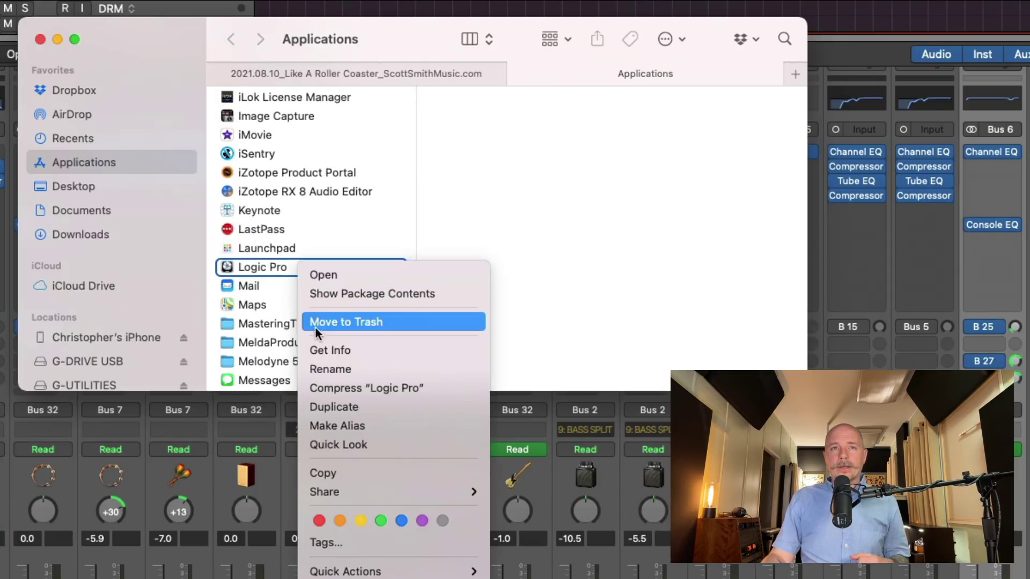
left_click(329, 350)
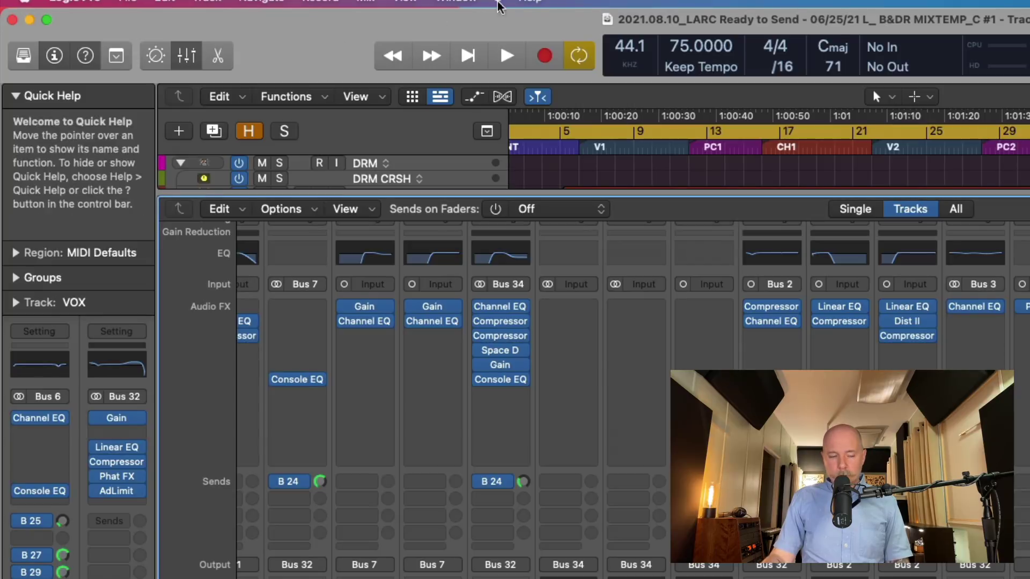
Hide Logic Pro and return to the project folder tab in Finder
left_click(321, 51)
key("super+h")
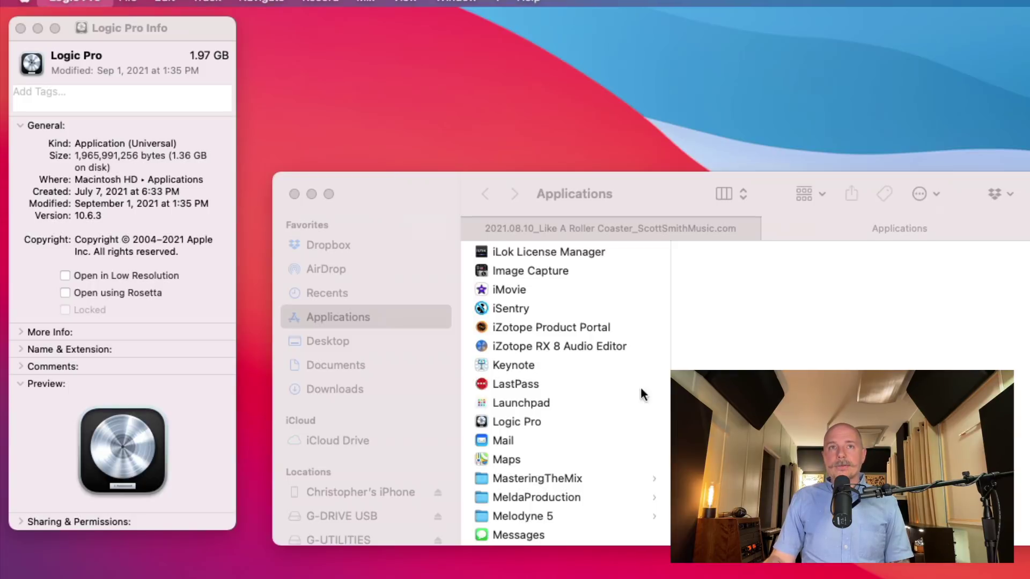
left_click(569, 228)
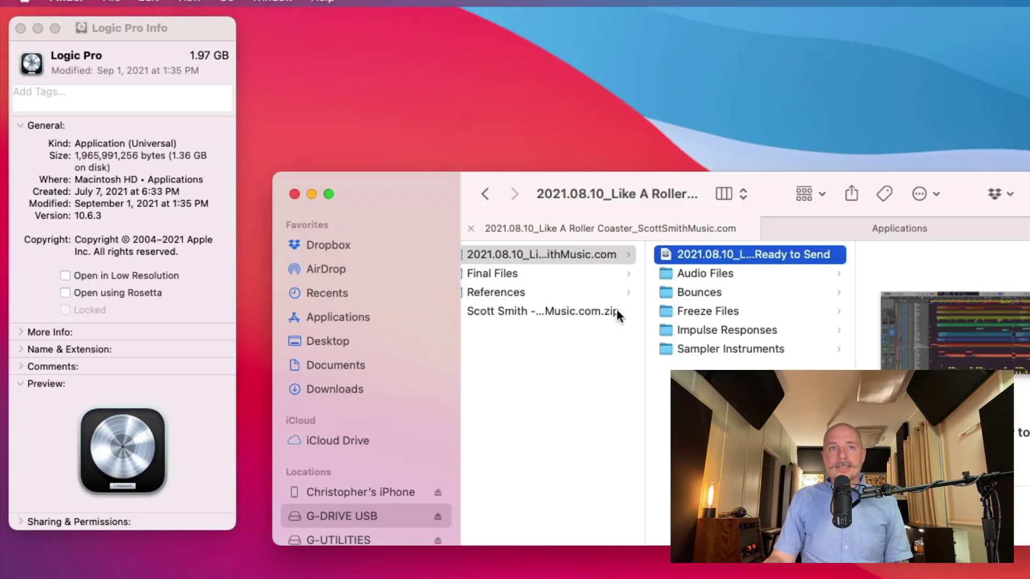
scroll(635, 339, "left", 10)
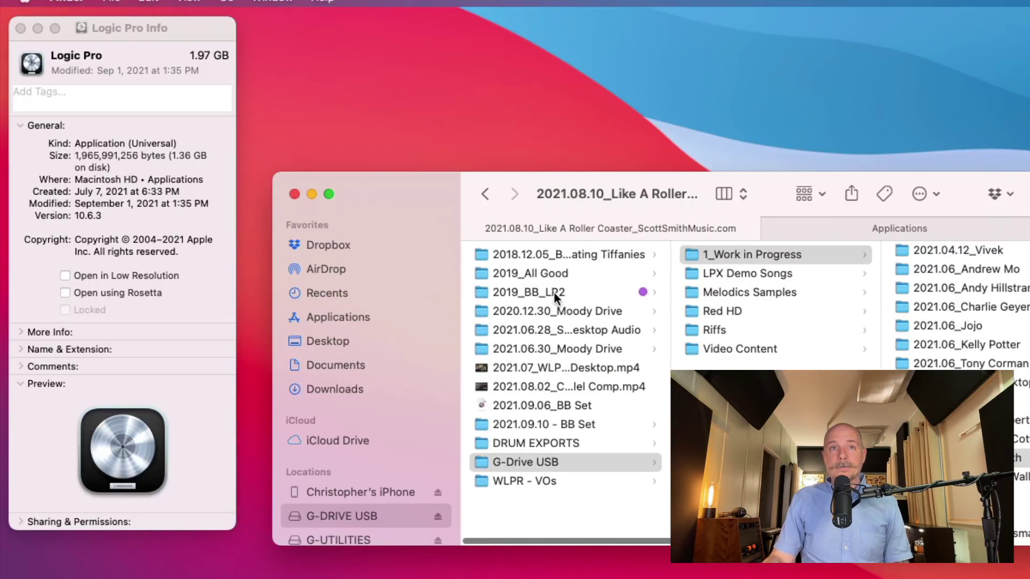
Browse 2019_BB_Mixes to the 9_2019.03.09_BB_Video Games folder and open its Logic project
left_click(556, 273)
left_click(605, 231)
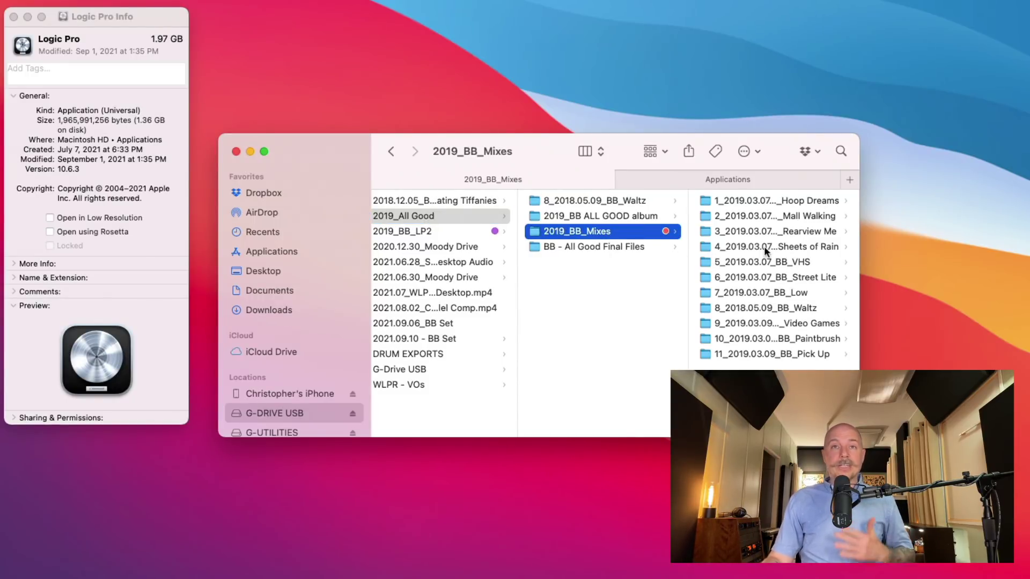
scroll(772, 245, "right", 1)
scroll(771, 237, "left", 1)
left_click(766, 322)
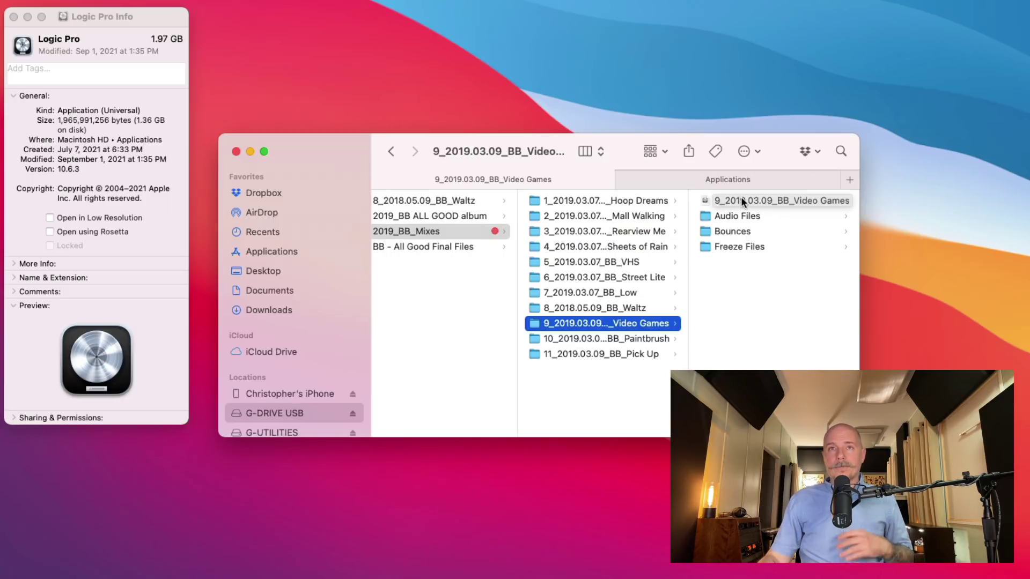
double_click(742, 198)
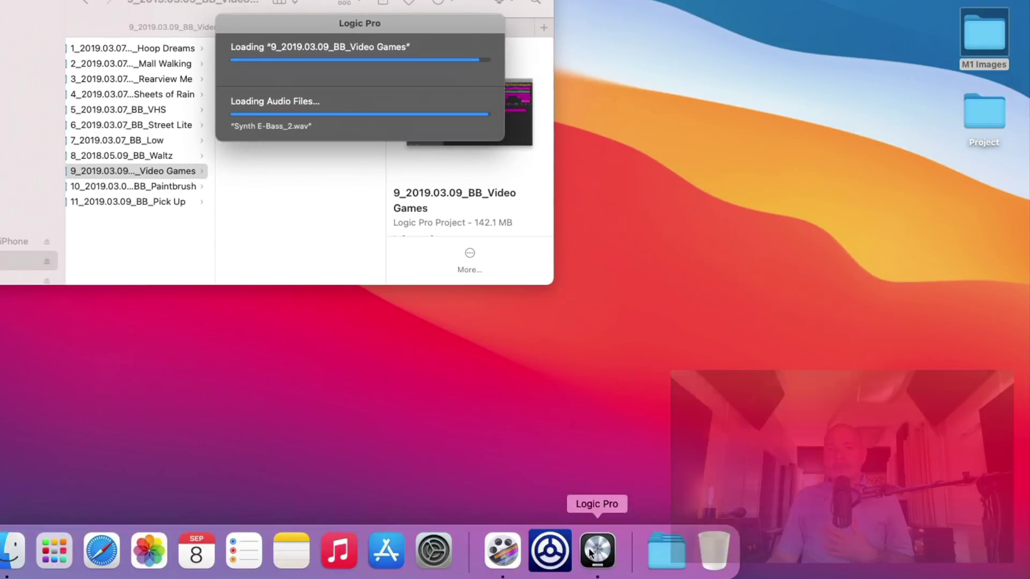
Quit the unresponsive, natively loading Logic Pro from its Dock icon menu
right_click(591, 554)
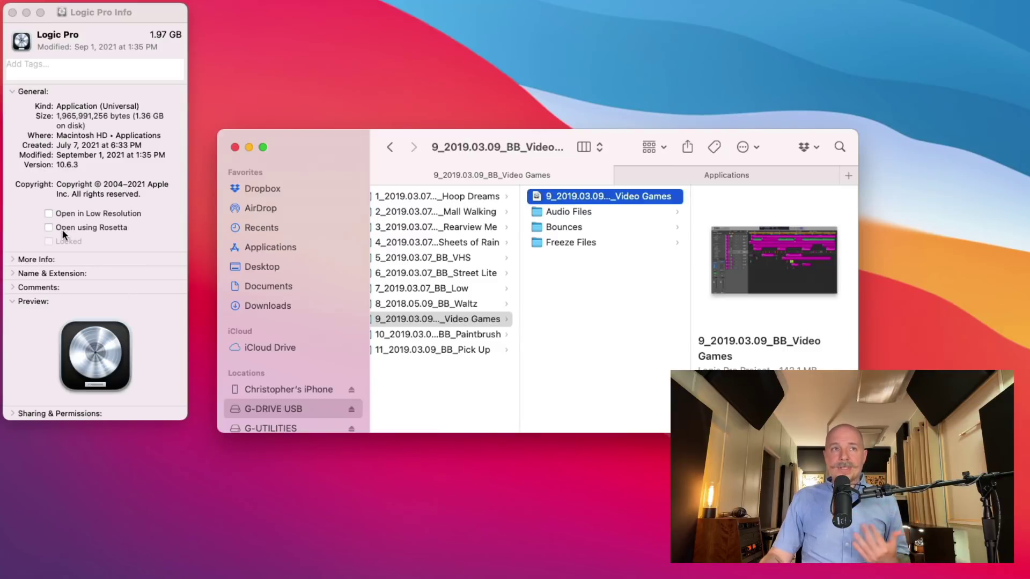
Tick Open using Rosetta for Logic Pro and reopen the Video Games project
left_click(58, 228)
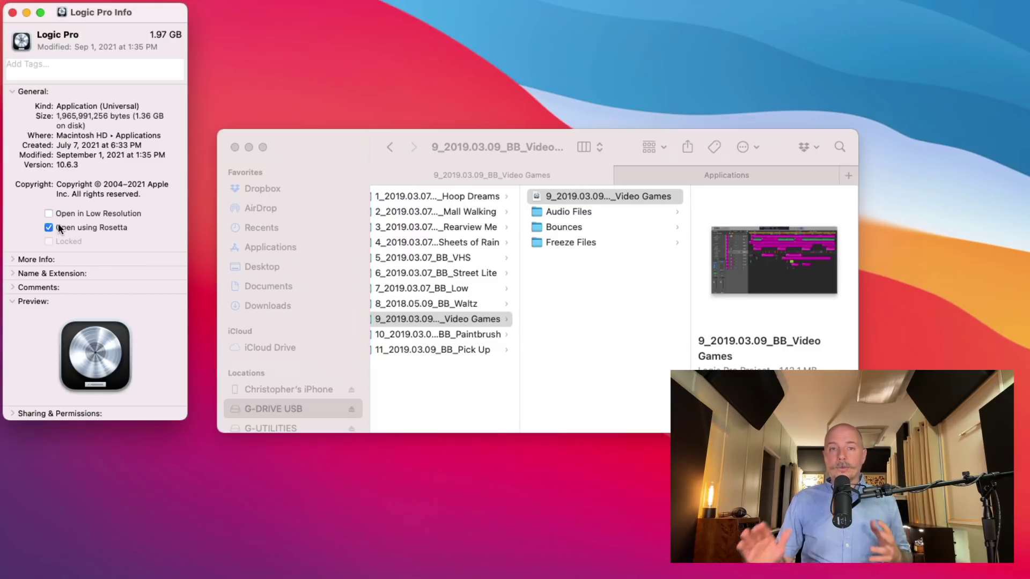
left_click(558, 197)
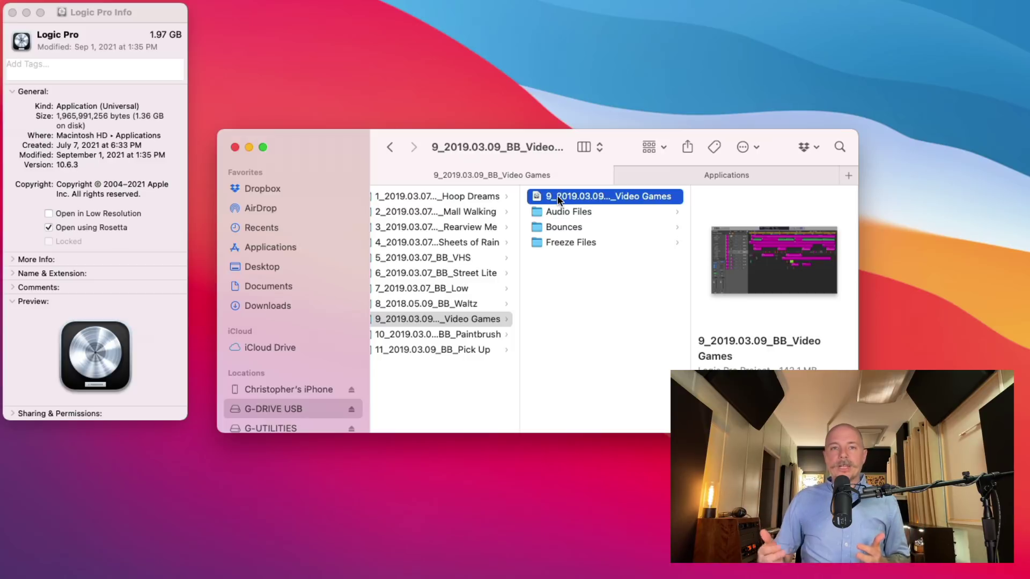
double_click(558, 199)
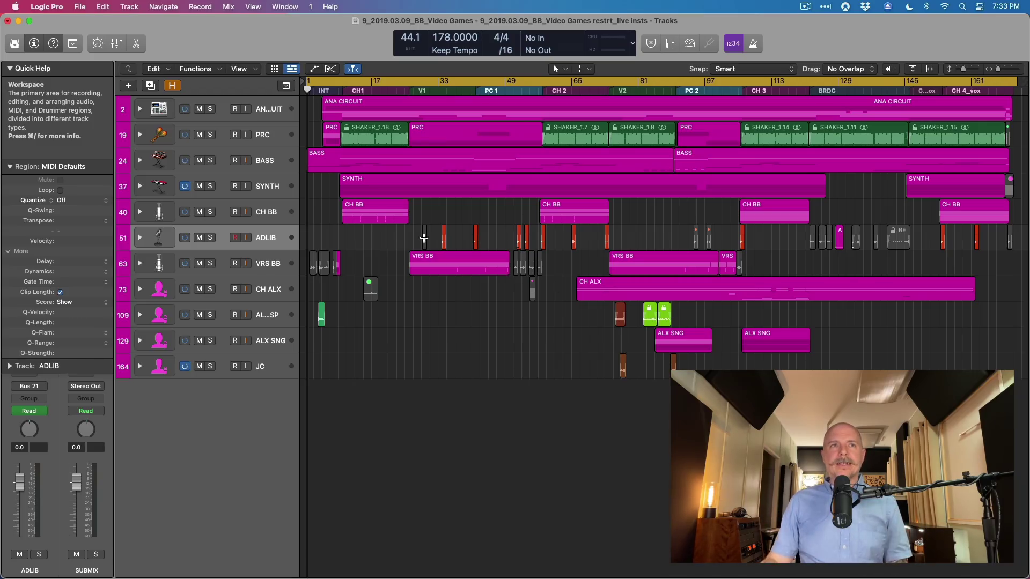
Expand all of the Video Games project's track stacks to reveal their subtracks
left_click(142, 109, "alt")
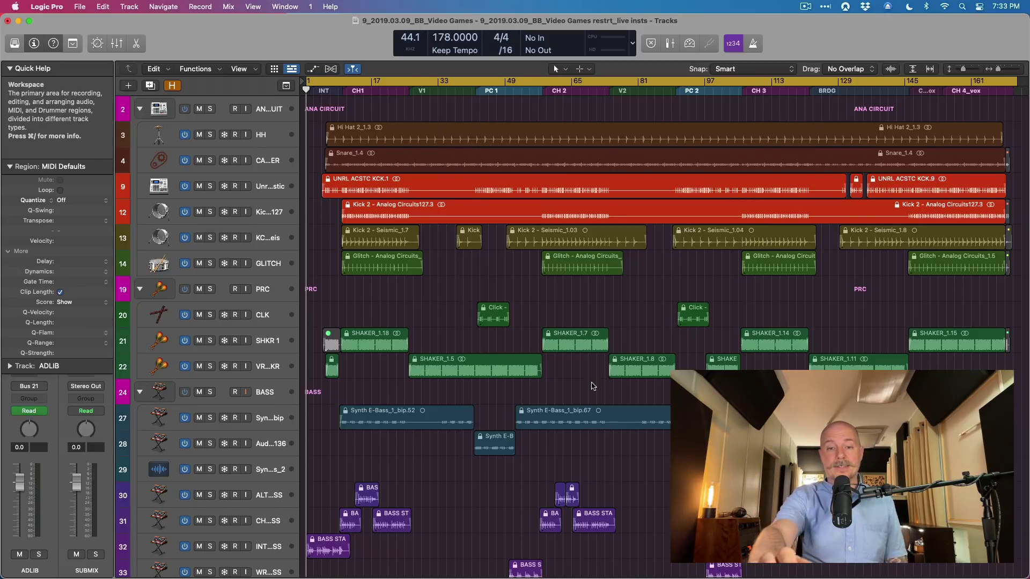
Show the mixer with wide channel strips and scroll through the channels' third-party plug-ins
key("x")
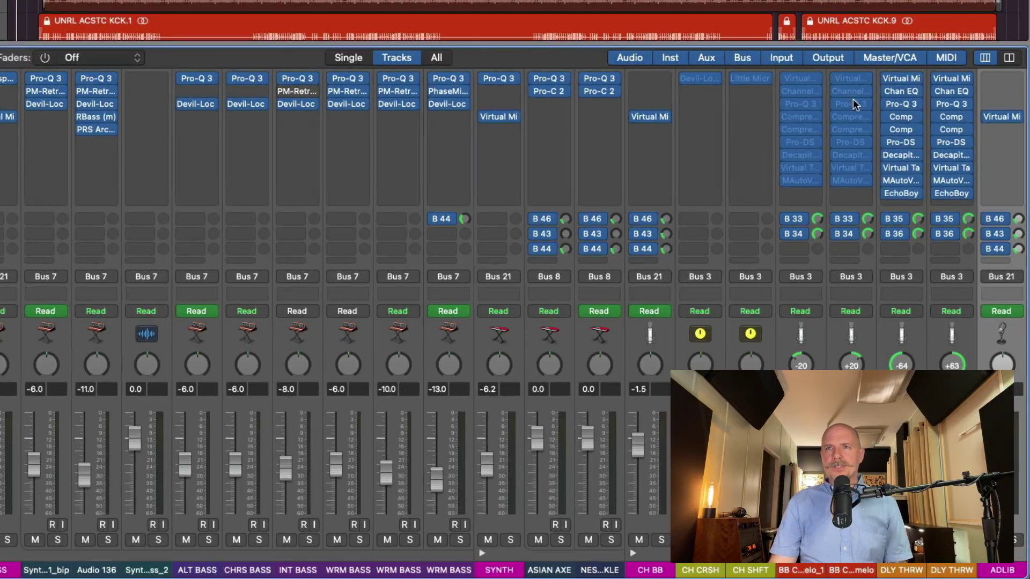
left_click(1009, 58)
scroll(317, 156, "left", 3)
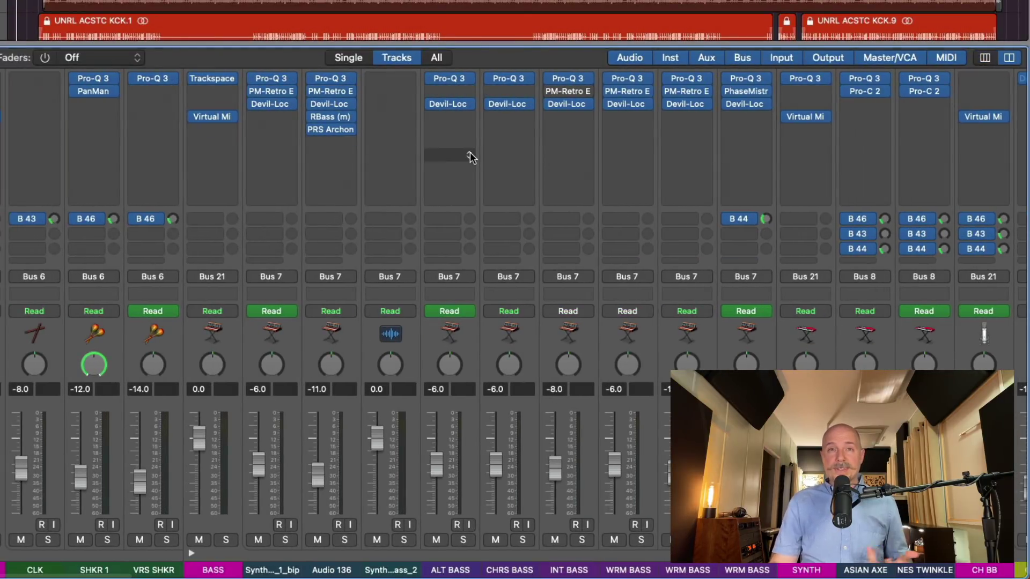
scroll(312, 122, "right", 3)
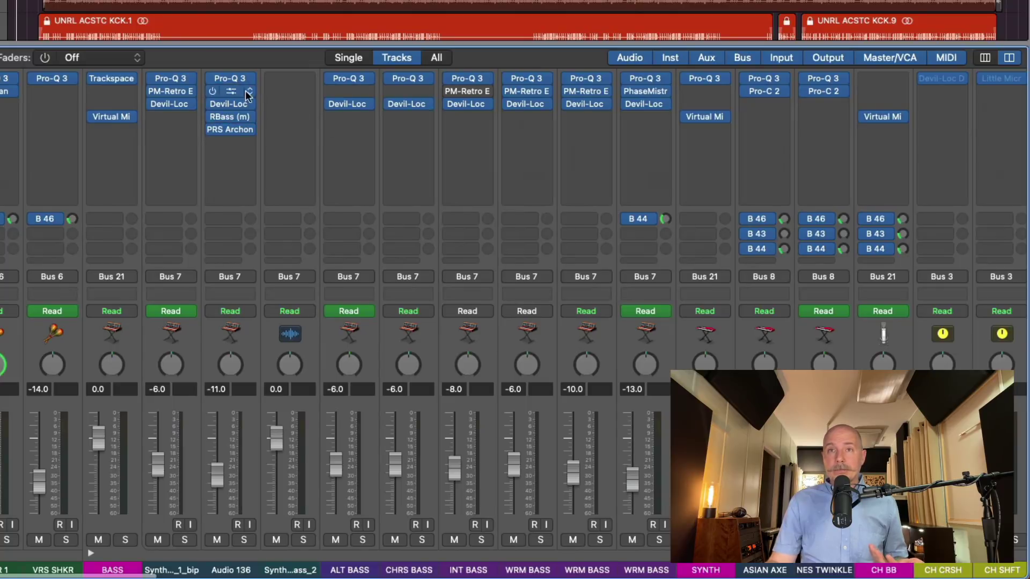
scroll(321, 123, "right", 10)
scroll(616, 143, "right", 12)
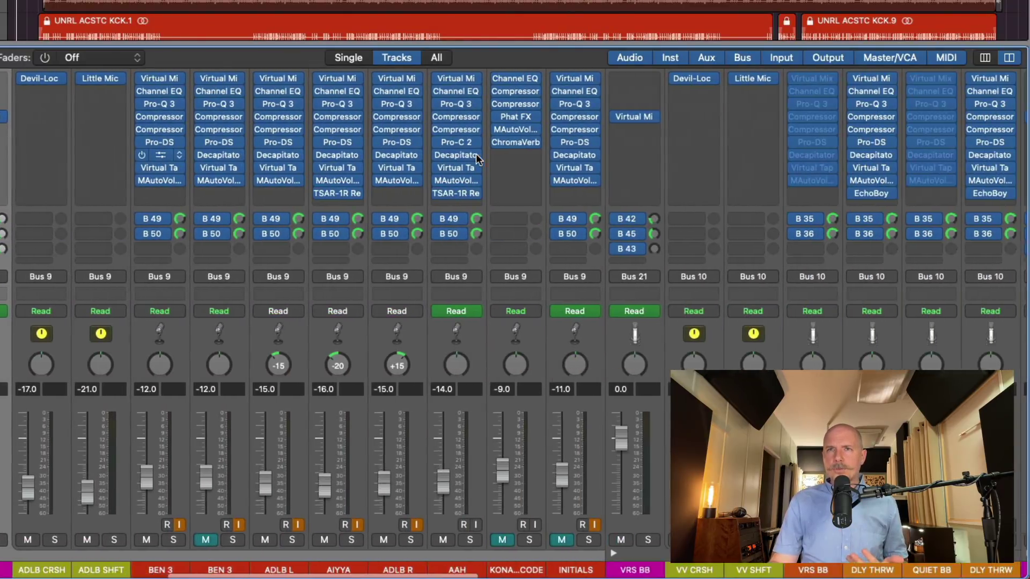
scroll(248, 202, "right", 3)
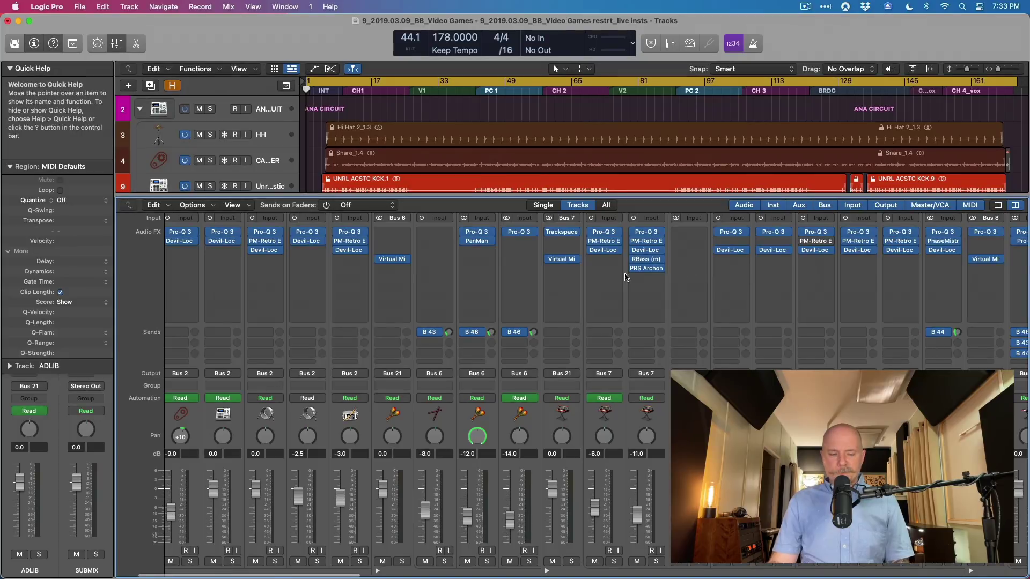
Close the mixer, zoom onto the bass tracks around bars 37–55, and select Audio 136
key("x")
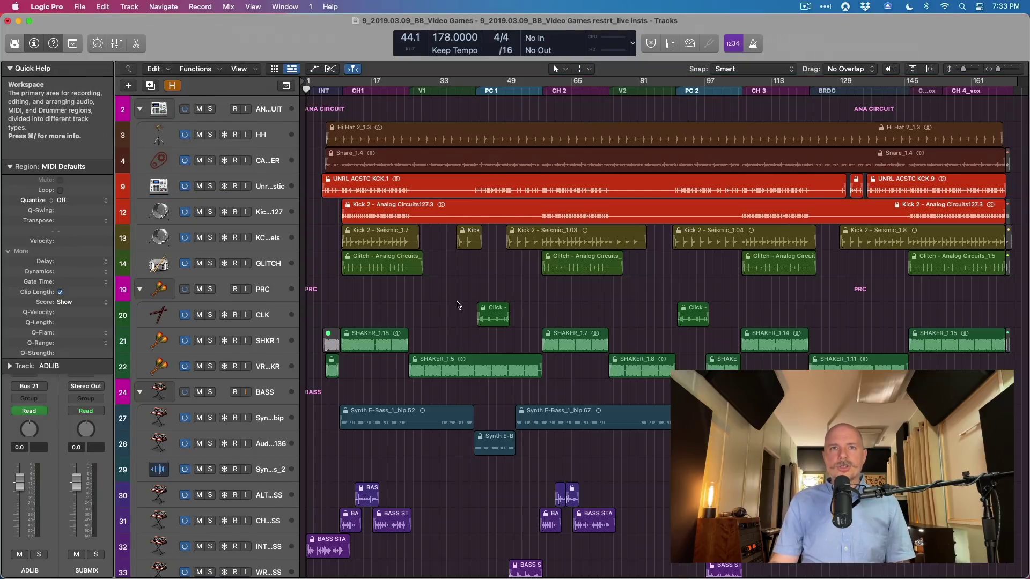
scroll(458, 305, "down", 3)
left_click_drag(453, 323, 529, 378, "ctrl+alt")
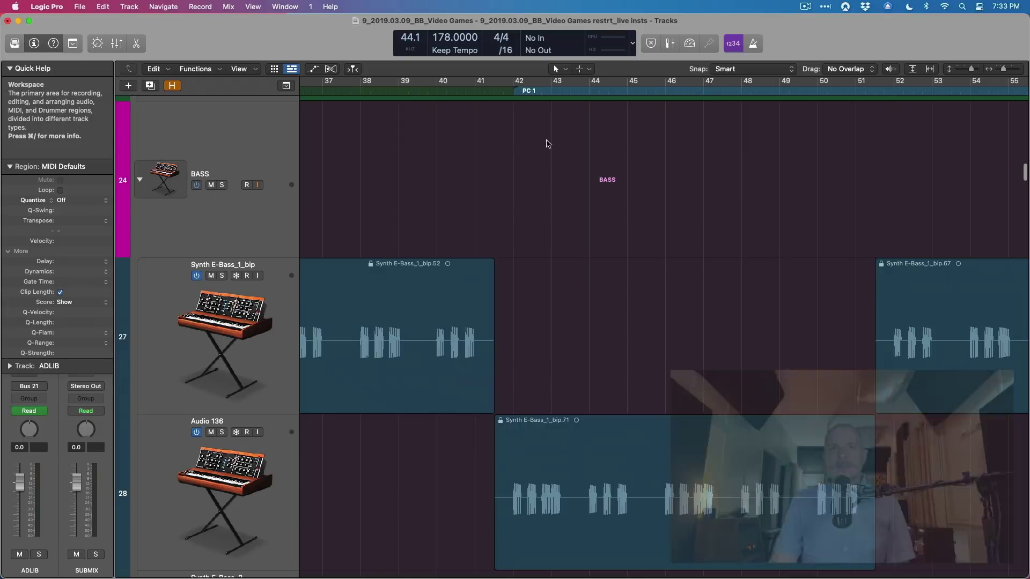
left_click(505, 91)
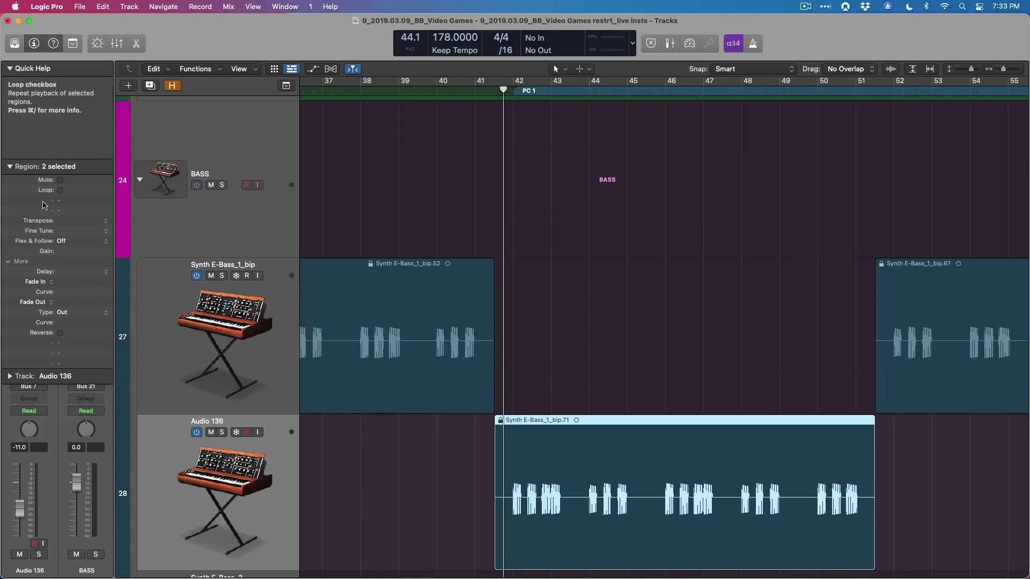
Open Audio 136's PM-Retro EQ, Devil-Loc, RBass and Archon plug-ins, close them, then solo the track
left_click(10, 167, "alt")
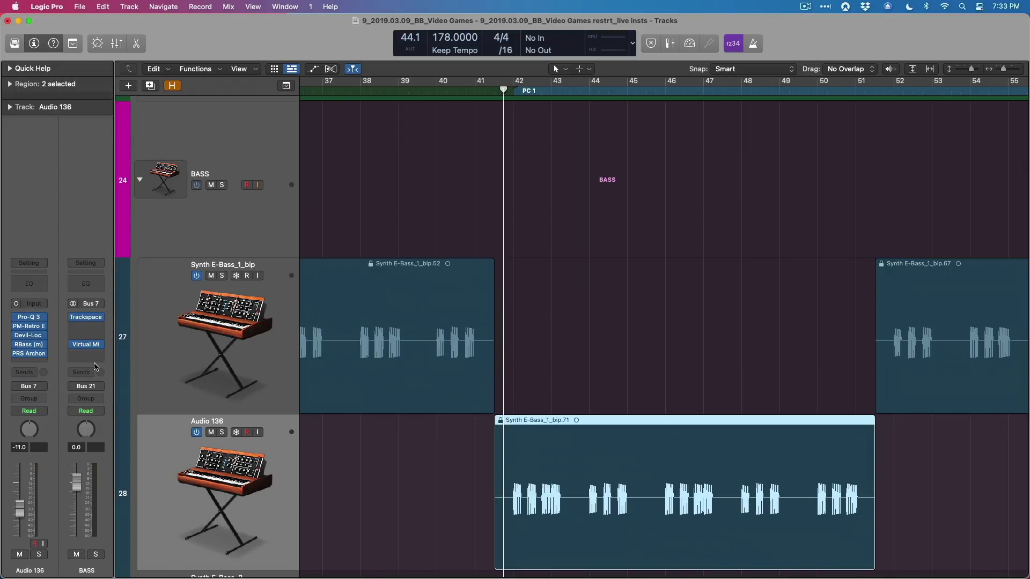
left_click(29, 328)
left_click(35, 337)
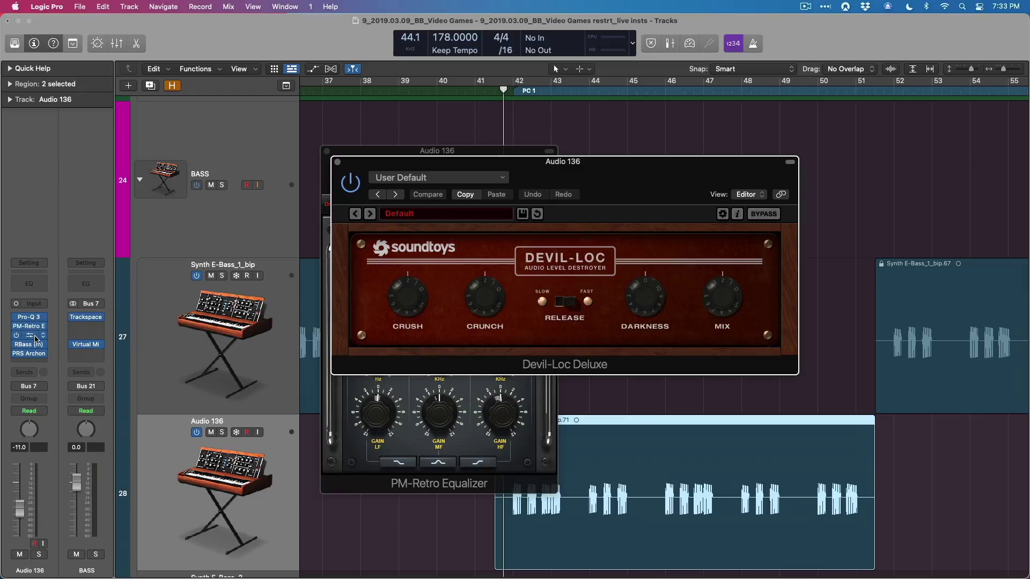
left_click(30, 346)
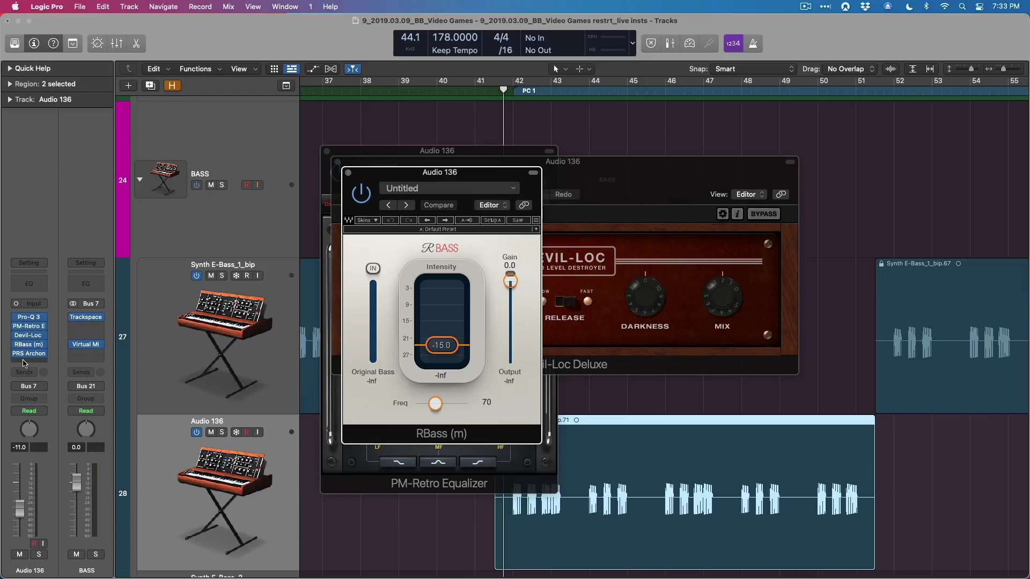
left_click(30, 354)
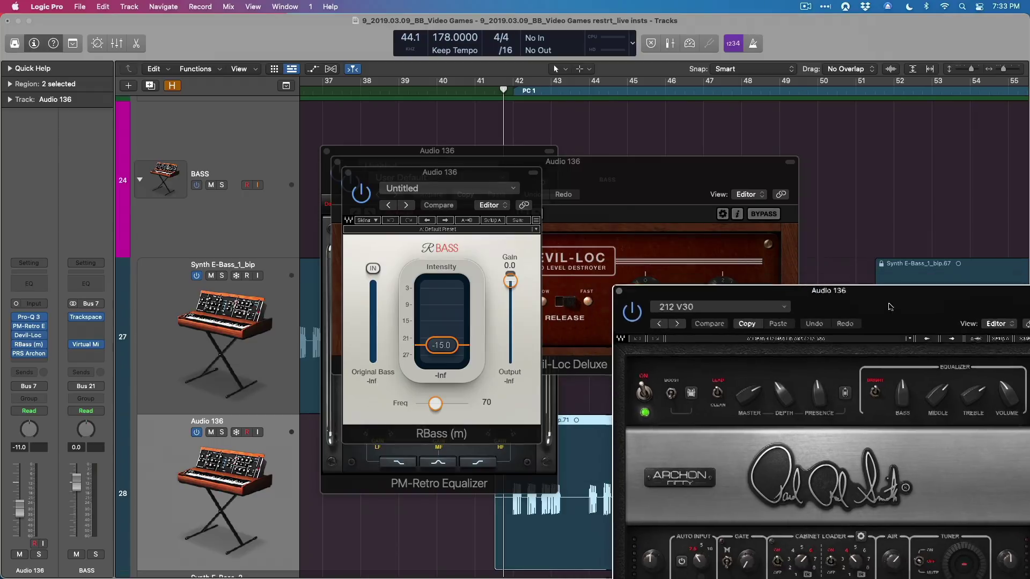
left_click_drag(466, 172, 342, 307)
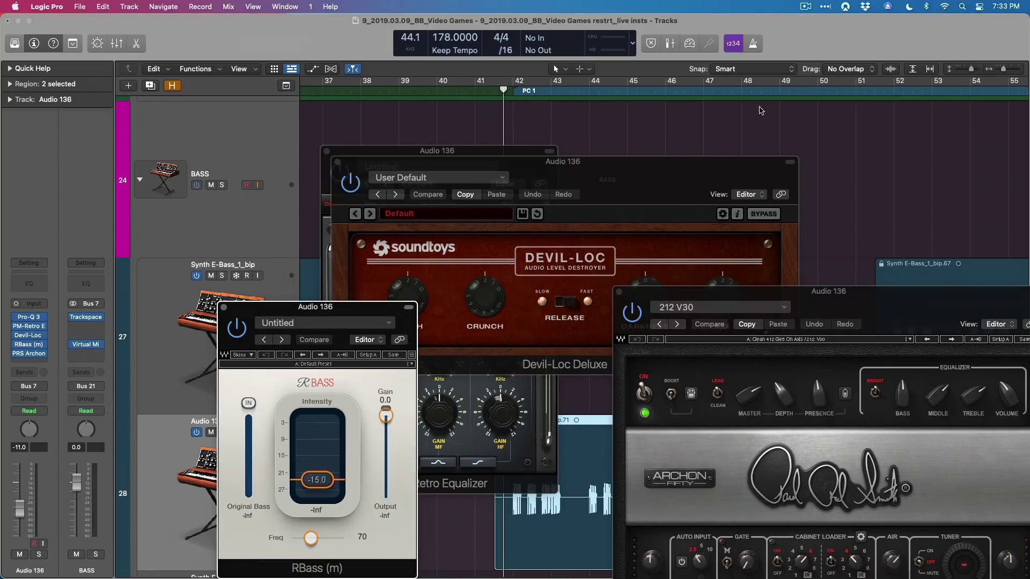
left_click_drag(657, 173, 885, 45)
left_click_drag(522, 162, 350, 37)
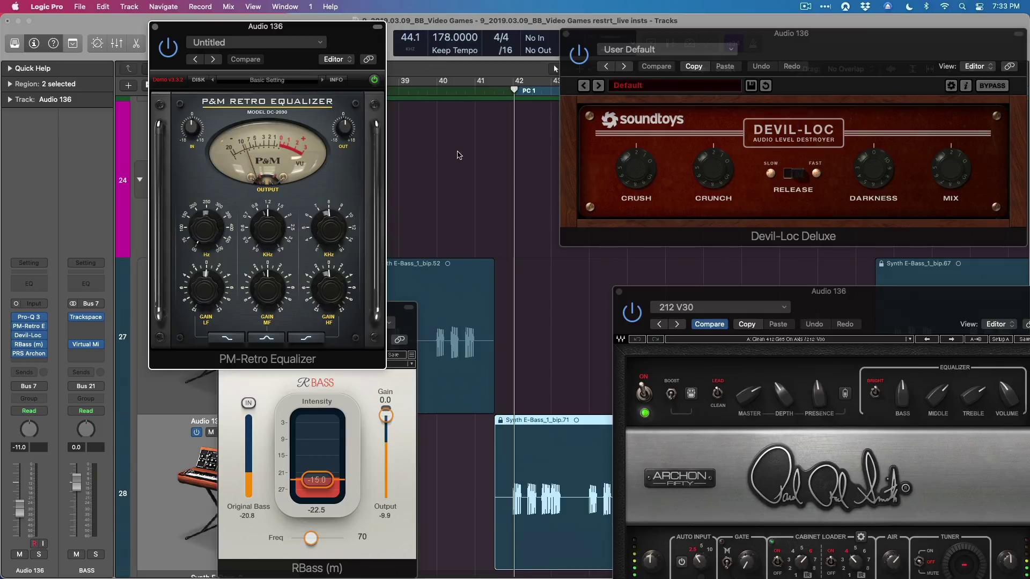
key("v")
left_click(222, 433)
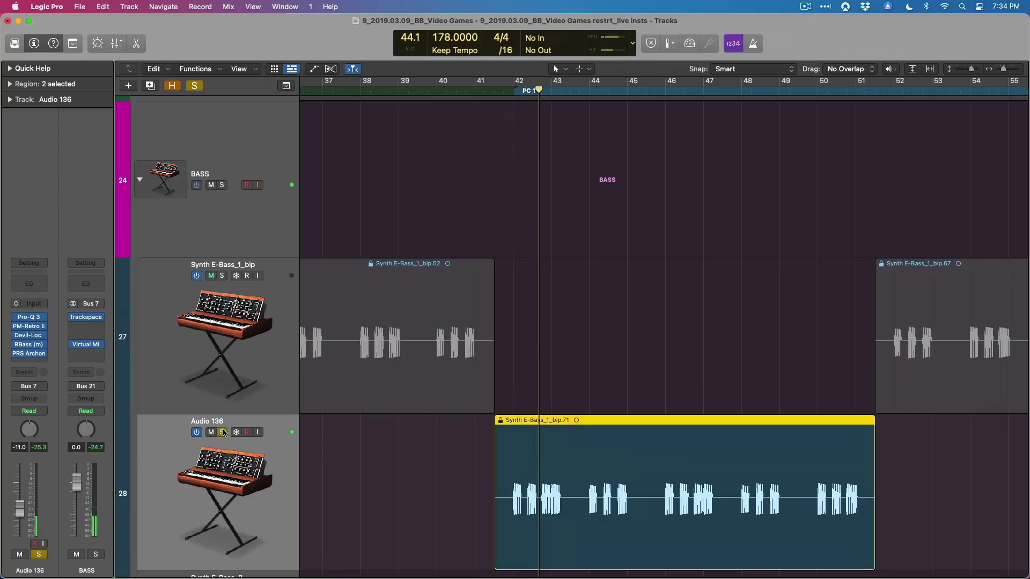
Reopen all of Audio 136's plug-in windows plus its FabFilter Pro-Q 3
key("v")
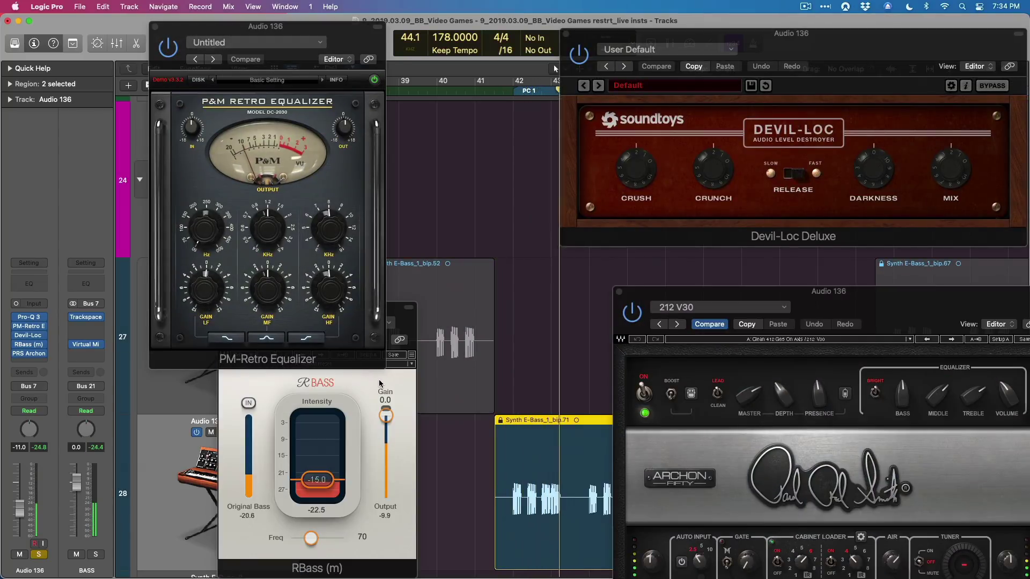
mouse_move(16, 358)
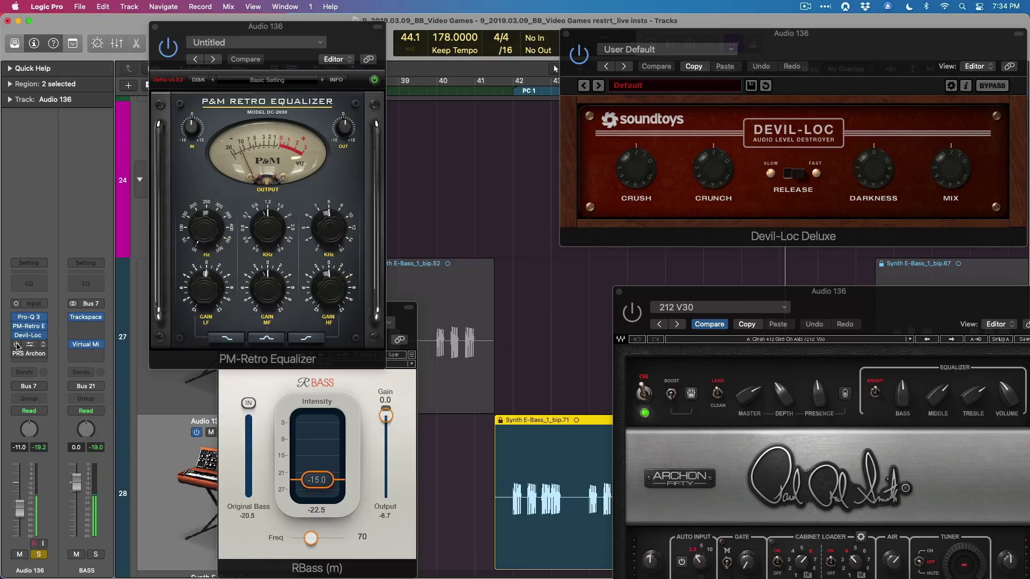
left_click(27, 318)
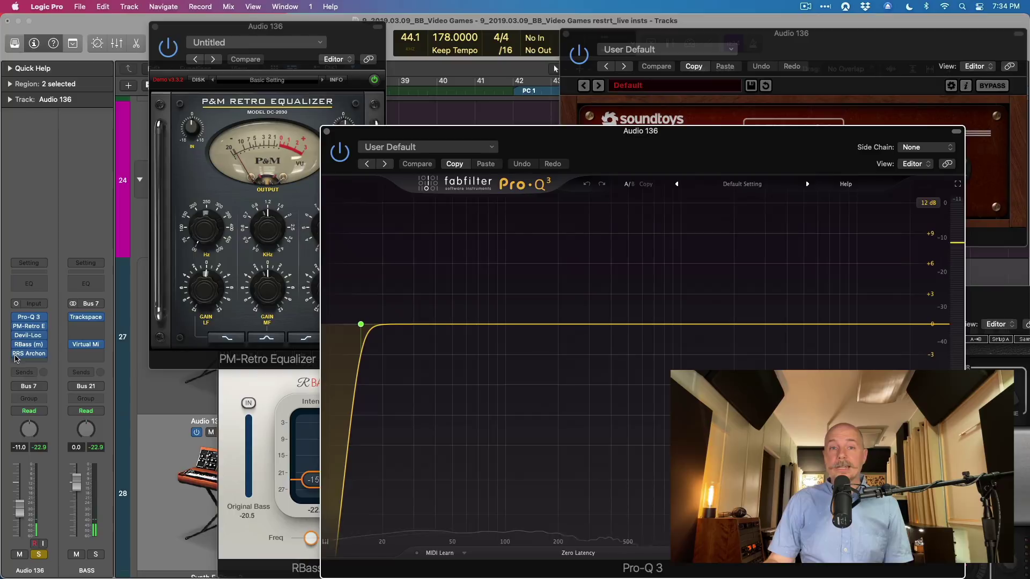
Close Pro-Q 3, hide the plug-ins, zoom out to the whole arrangement and unsolo Audio 136
left_click(329, 133, "alt")
key("z")
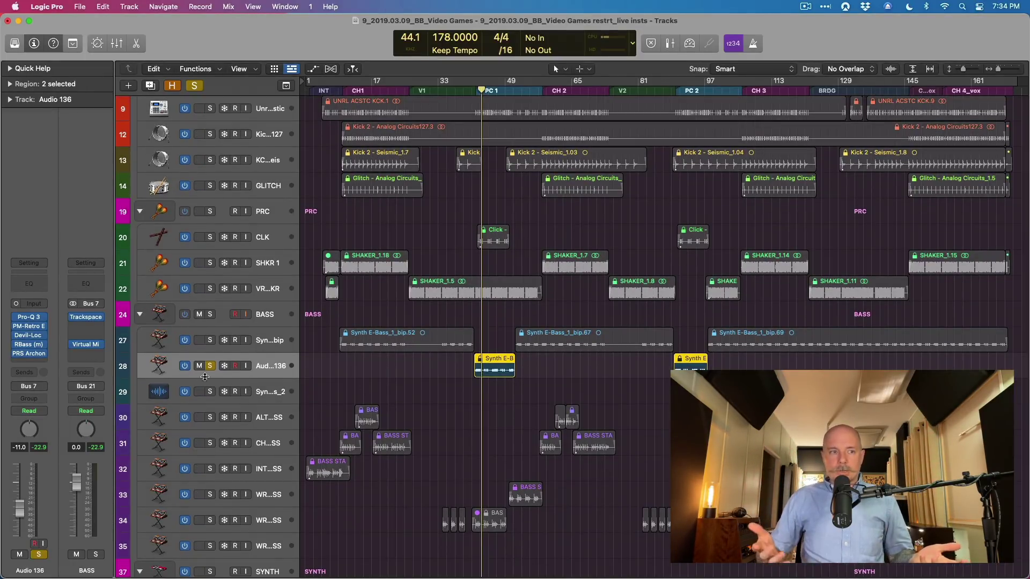
key("s")
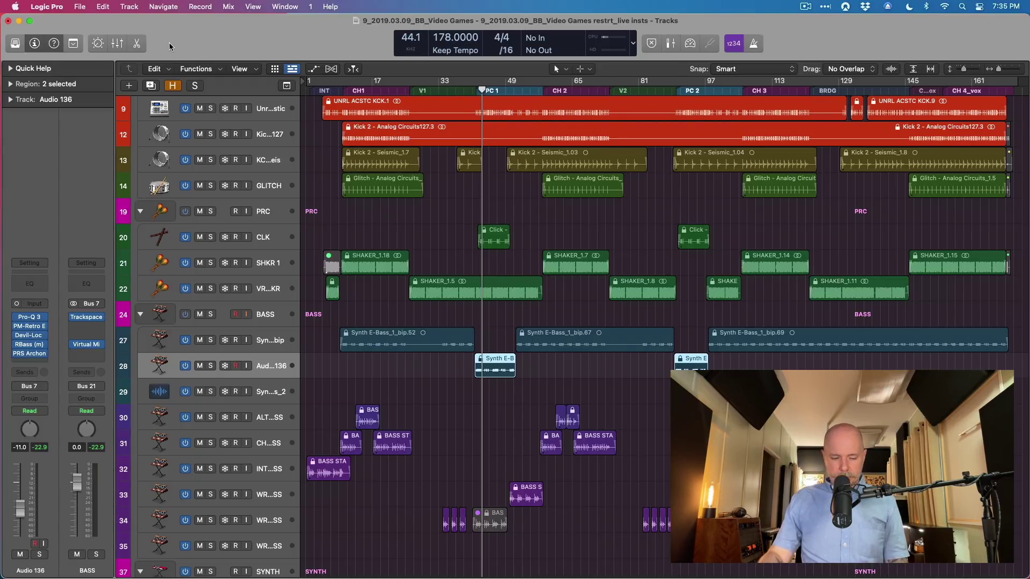
Close the project without saving and uncheck Open using Rosetta for Logic Pro
key("super+q")
left_click(478, 256)
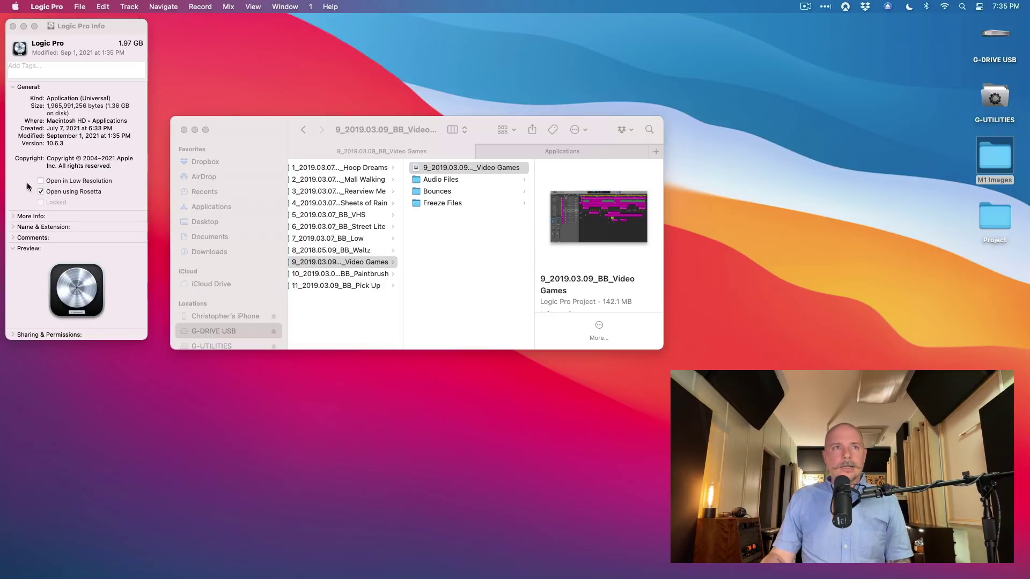
left_click(41, 192)
Relaunch Logic Pro natively via Spotlight 'logic', reaching the new Untitled 12 project's track dialog
key("super+space")
type("logic")
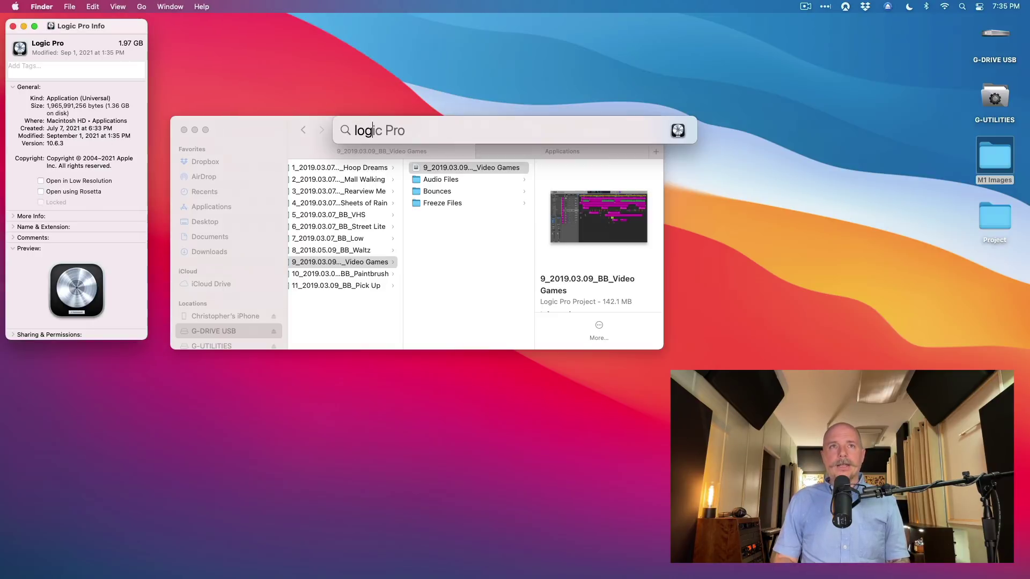
key("Return")
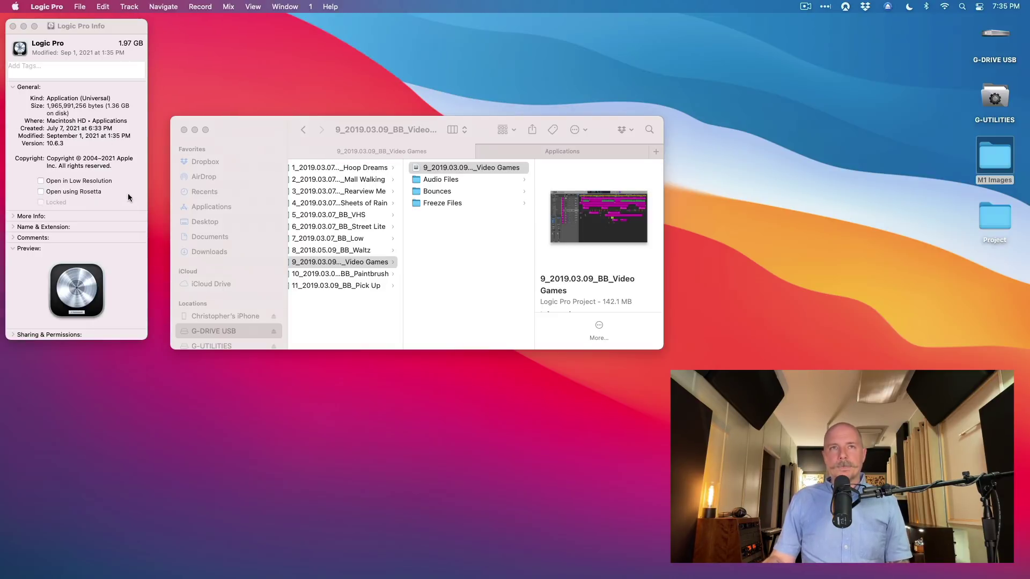
left_click(134, 180)
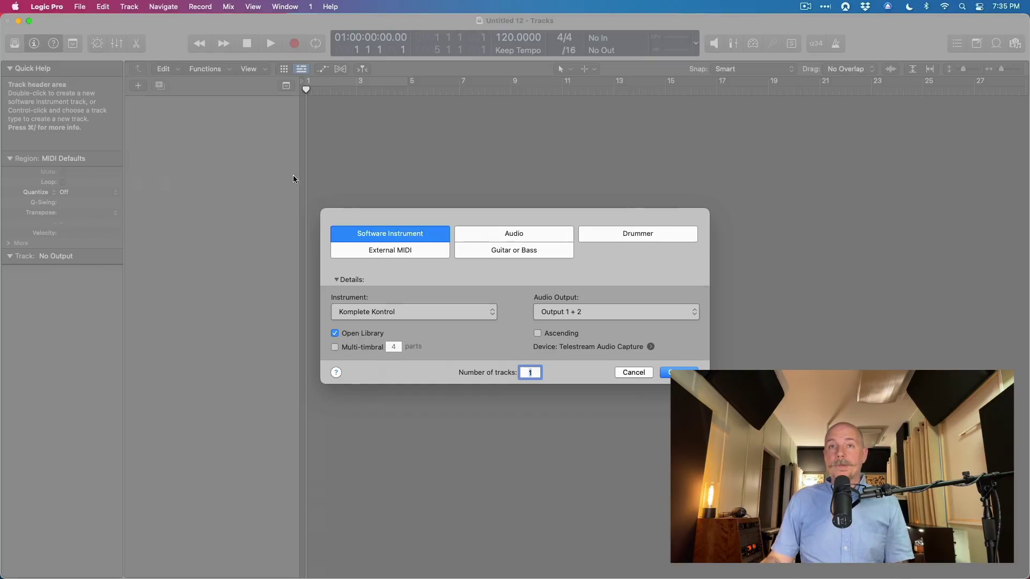
Create a Drummer track and insert FabFilter Pro-Q 3 on it
left_click(638, 234)
key("Return")
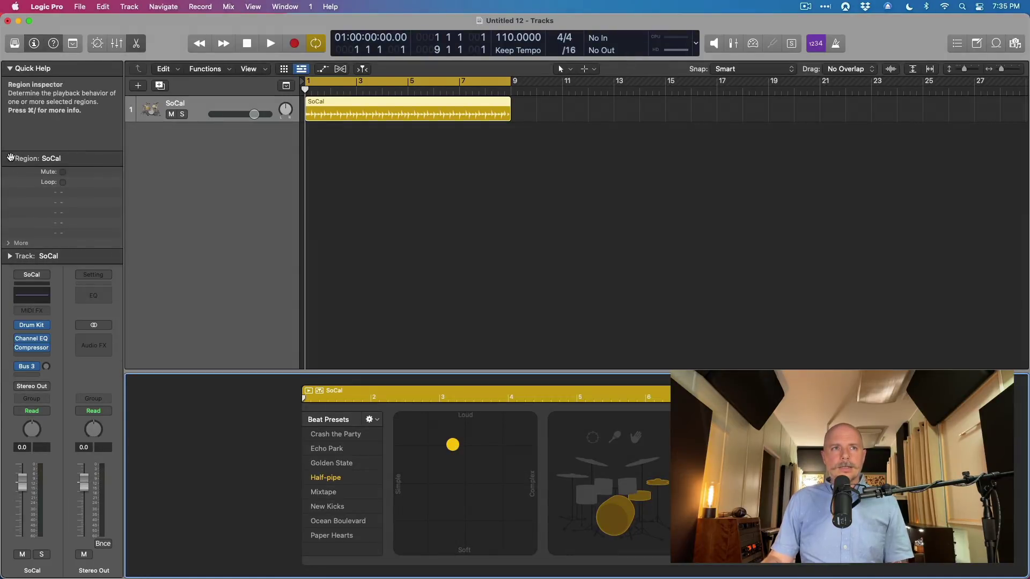
left_click(10, 159, "alt")
left_click(31, 357)
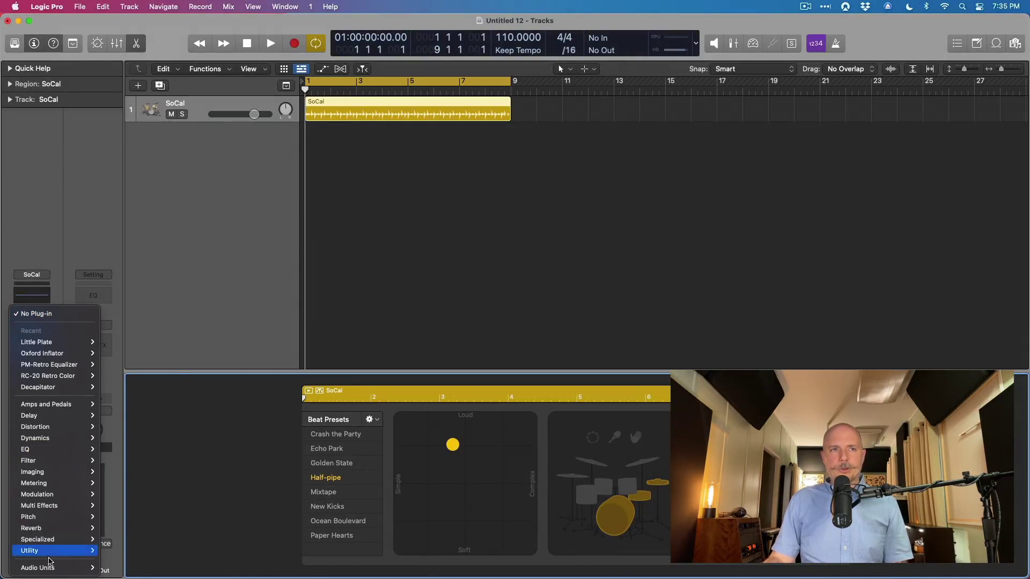
mouse_move(54, 568)
mouse_move(177, 298)
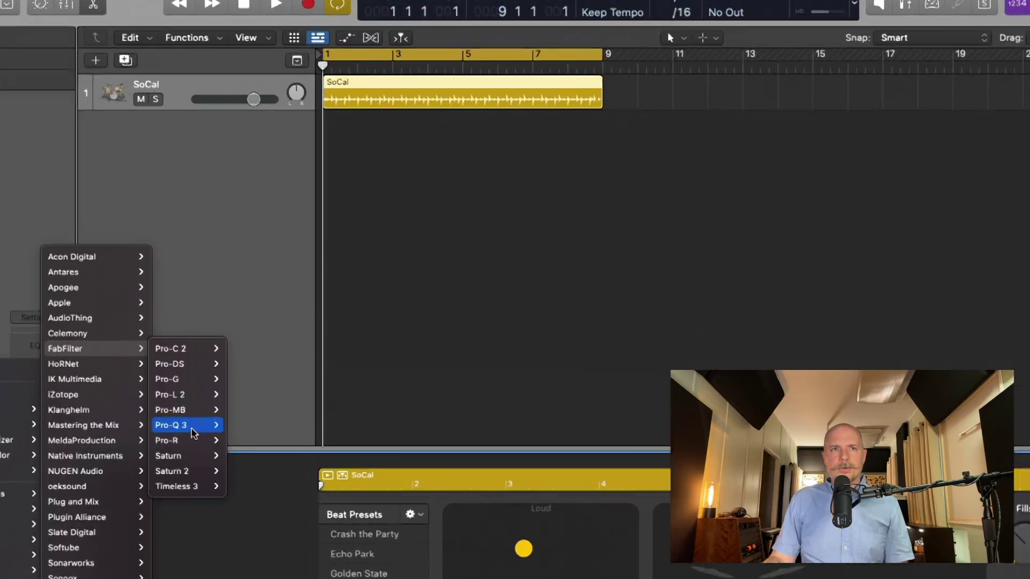
left_click(194, 353)
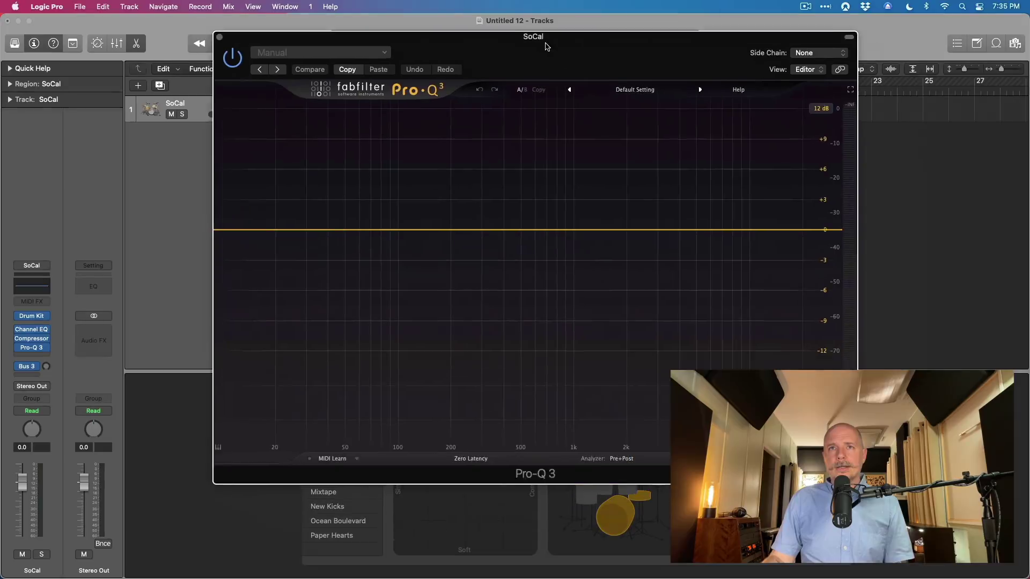
Play the drum pattern and add EQ bell cuts near 102 Hz and 14455 Hz
left_click_drag(858, 162, 831, 166)
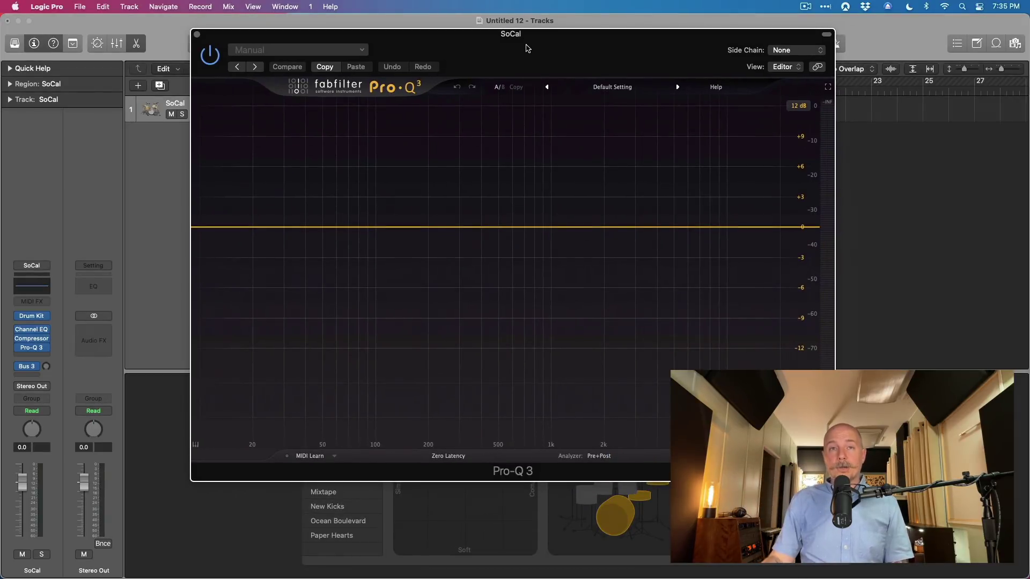
key("space")
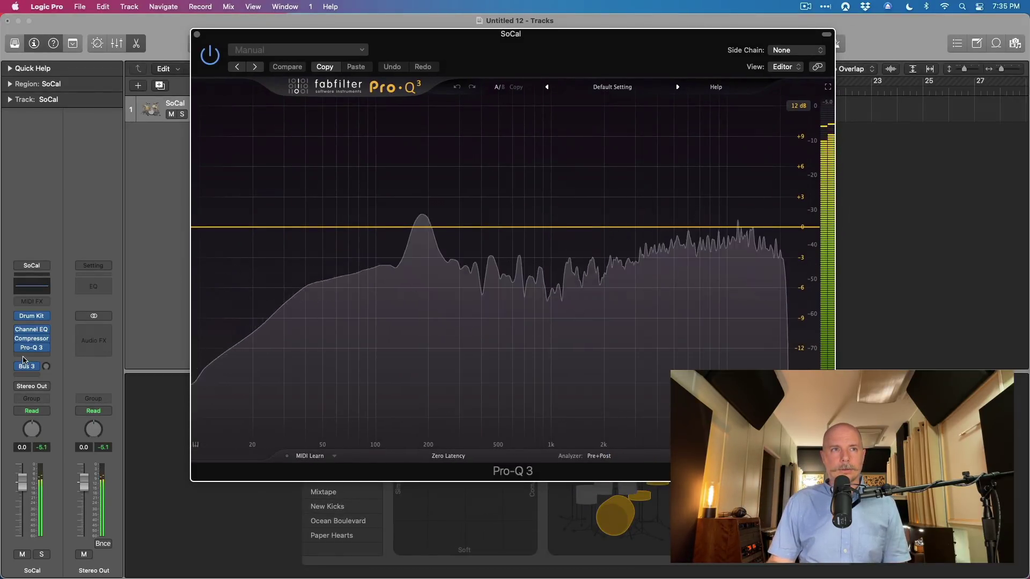
left_click_drag(330, 225, 375, 273)
left_click_drag(749, 228, 755, 297)
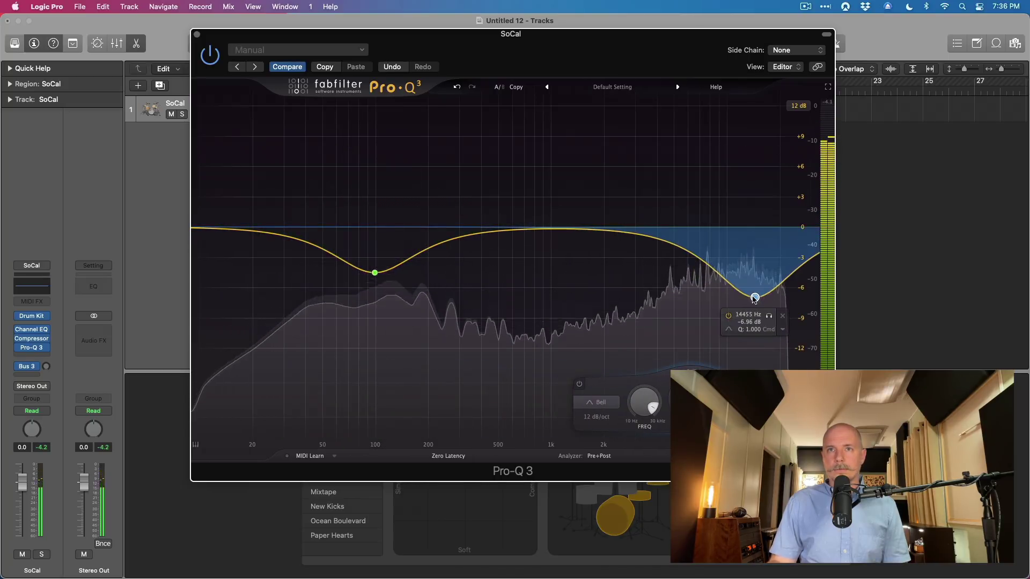
Insert Soundtoys Little PrimalTap after Pro-Q 3 on the SoCal track and play it back
left_click(30, 357)
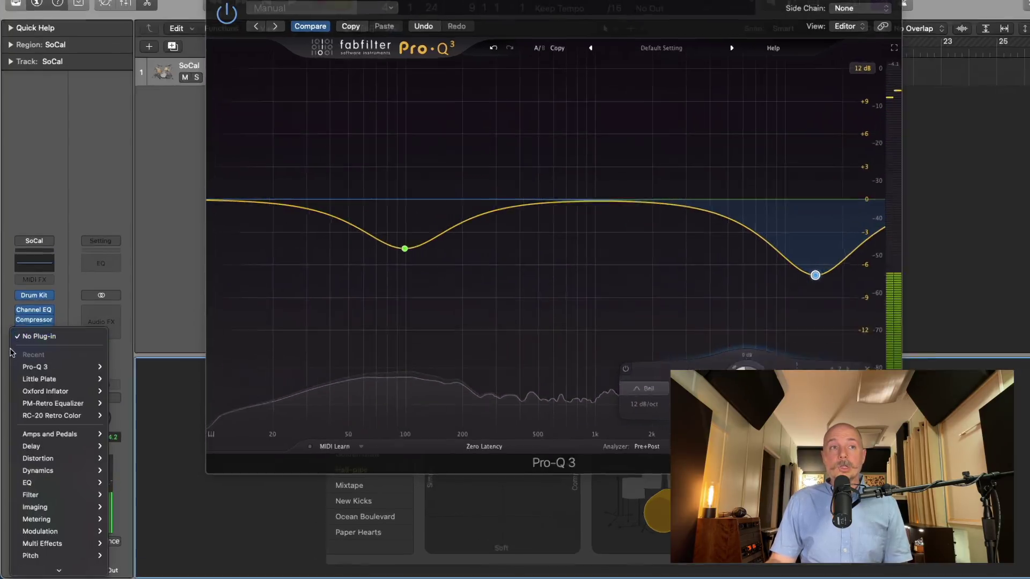
mouse_move(63, 574)
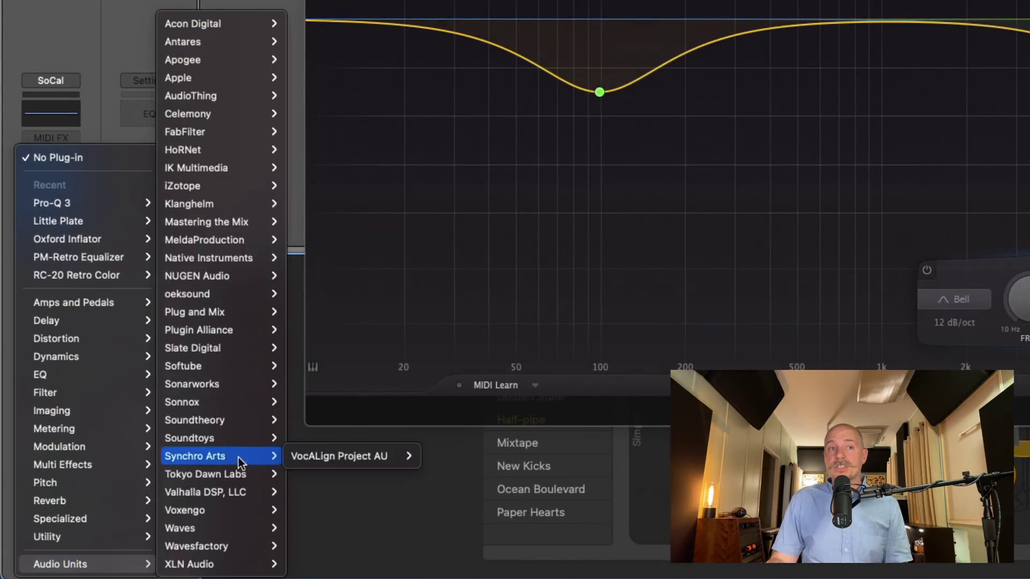
mouse_move(222, 410)
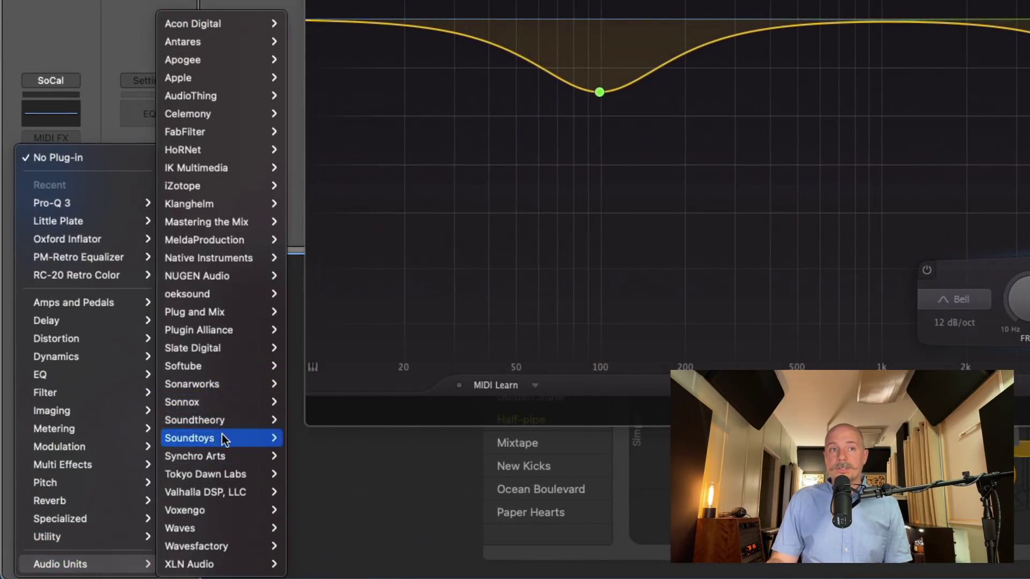
mouse_move(221, 436)
left_click(327, 420)
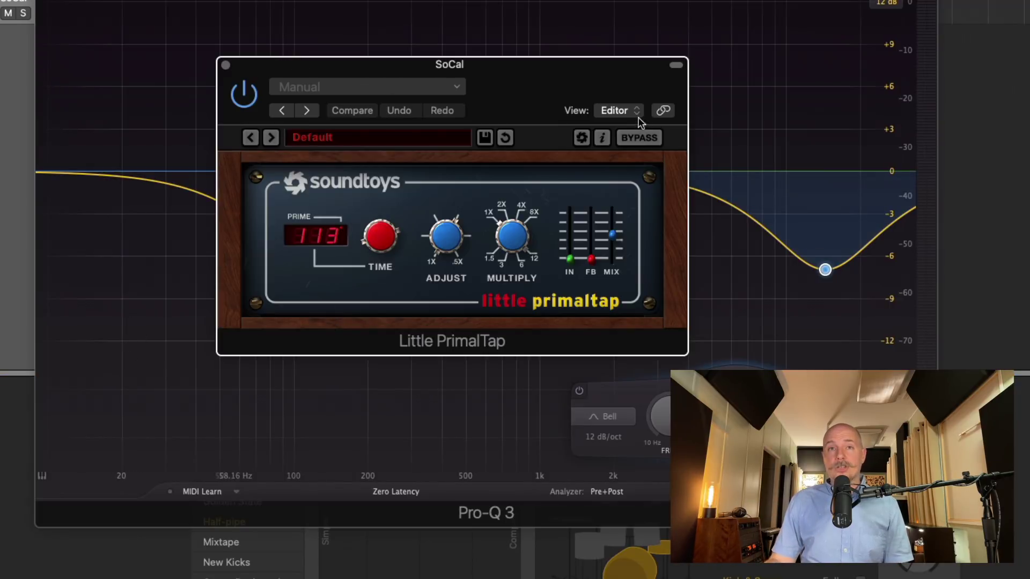
key("space")
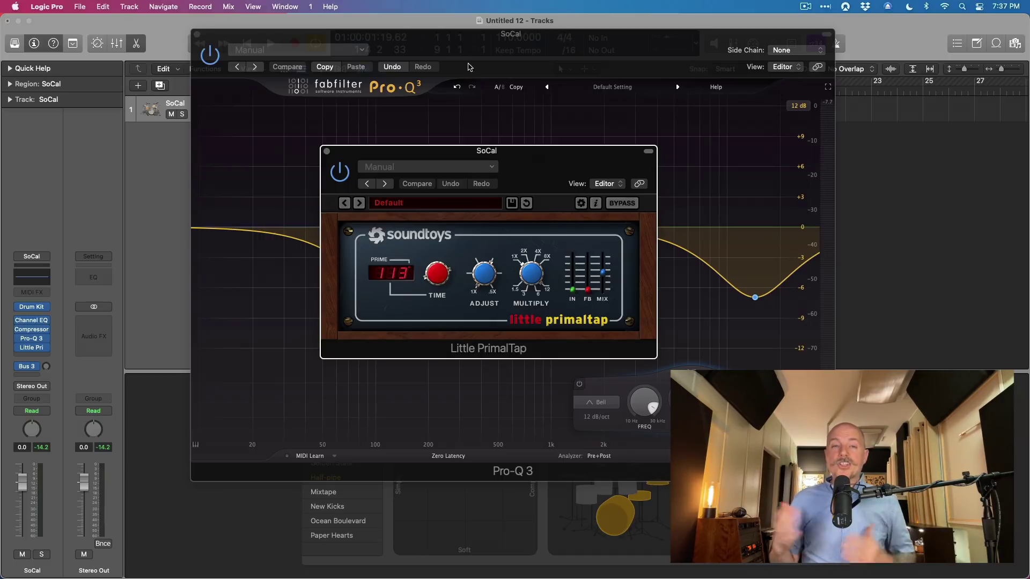
Close the Pro-Q 3 and Little PrimalTap plug-in windows
left_click(197, 34)
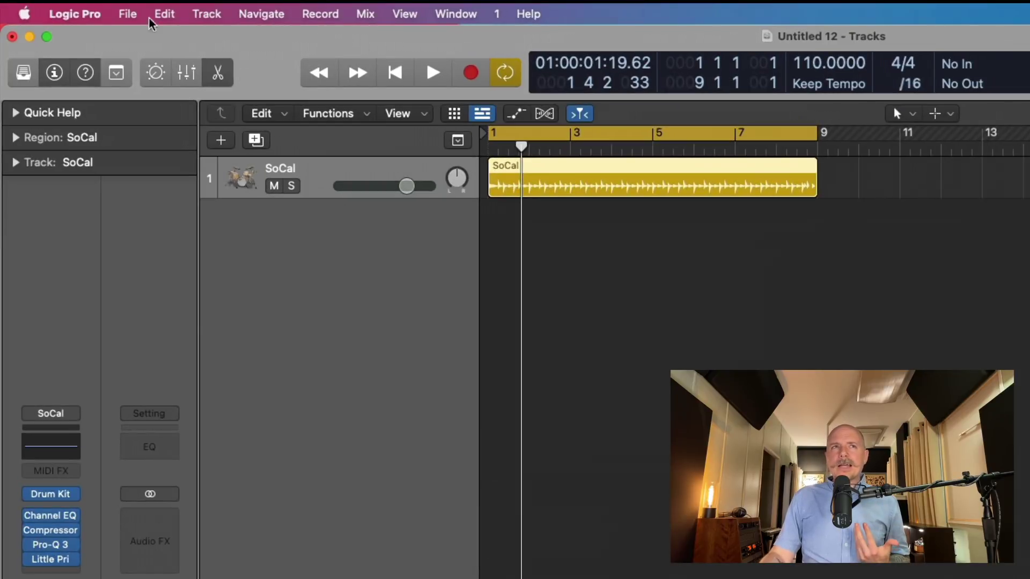
left_click(55, 5)
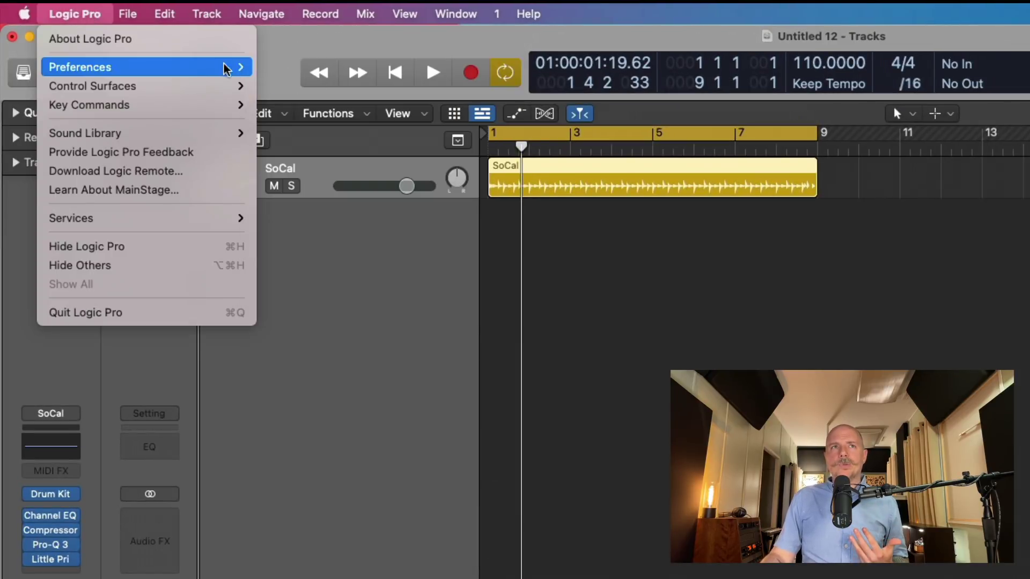
mouse_move(228, 67)
left_click(338, 294)
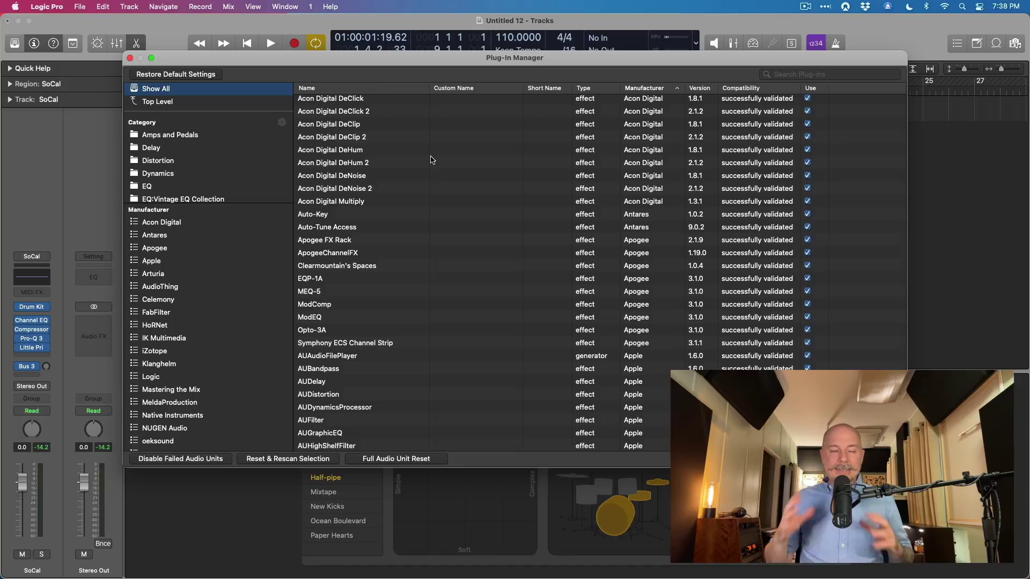
key("super+w")
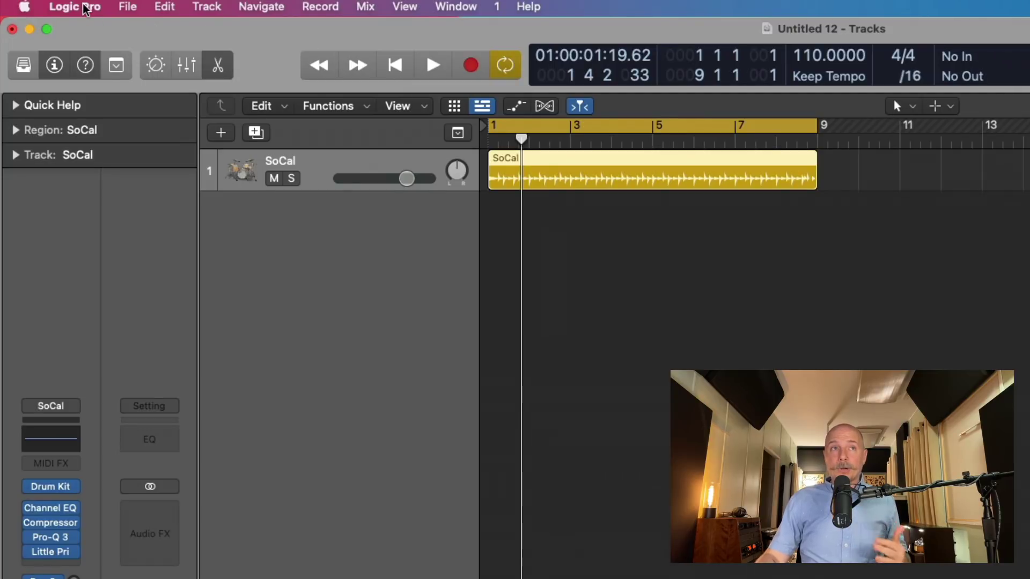
Open Logic Pro's Audio preferences
left_click(86, 8)
mouse_move(143, 60)
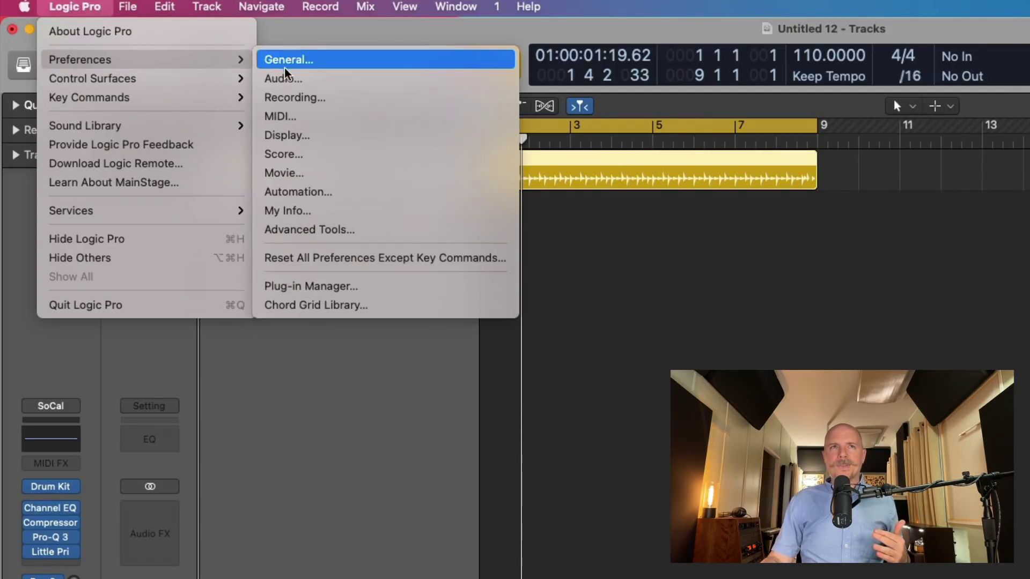
left_click(289, 79)
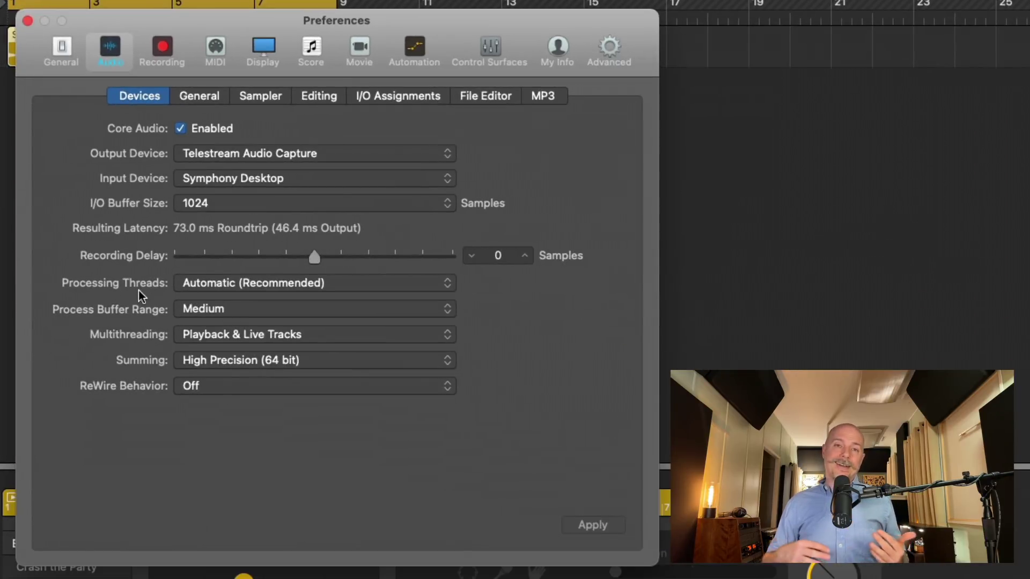
Try 8 processing threads, then revert to Automatic (Recommended) and apply
left_click(225, 287)
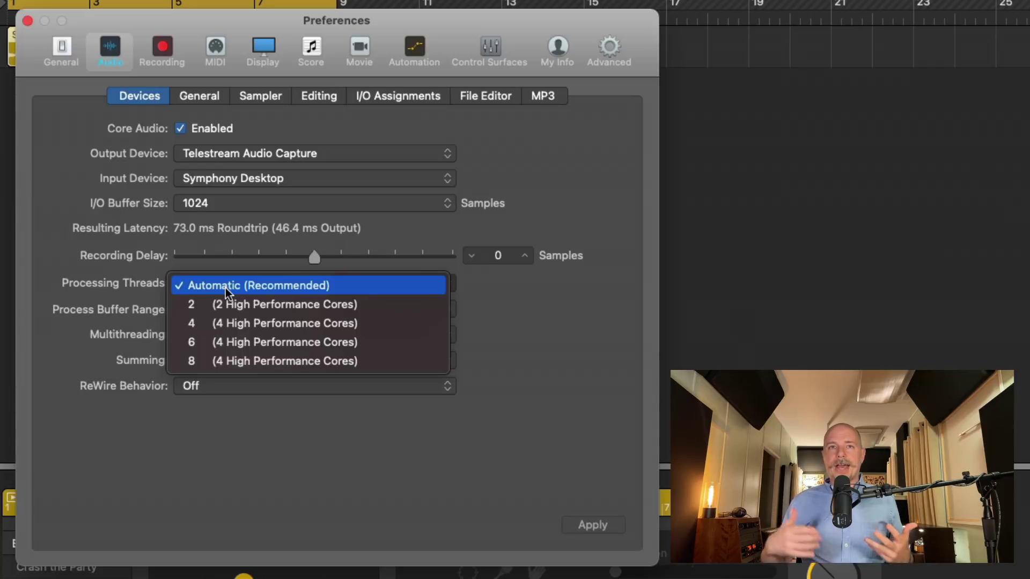
left_click(234, 365)
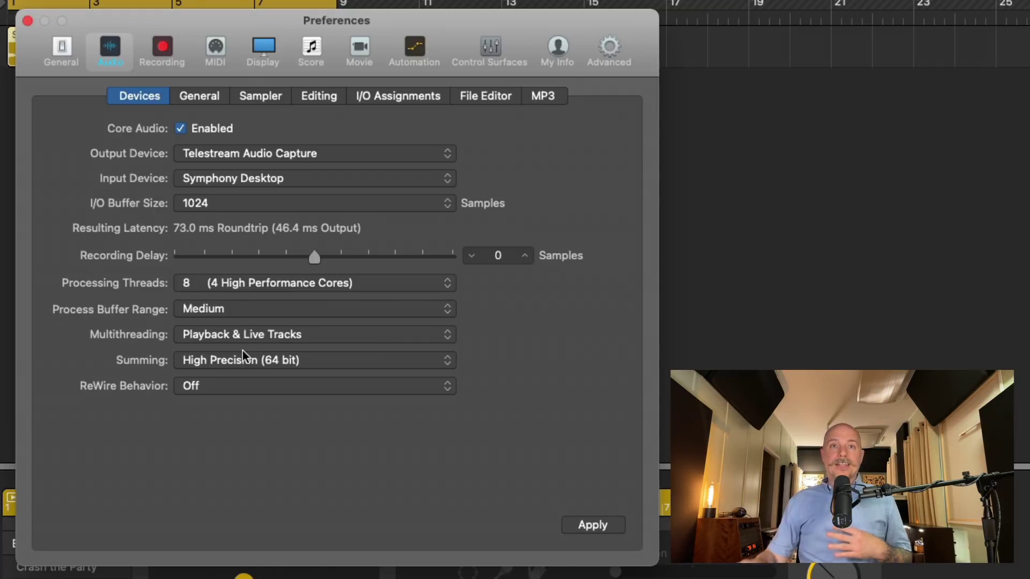
left_click(294, 283)
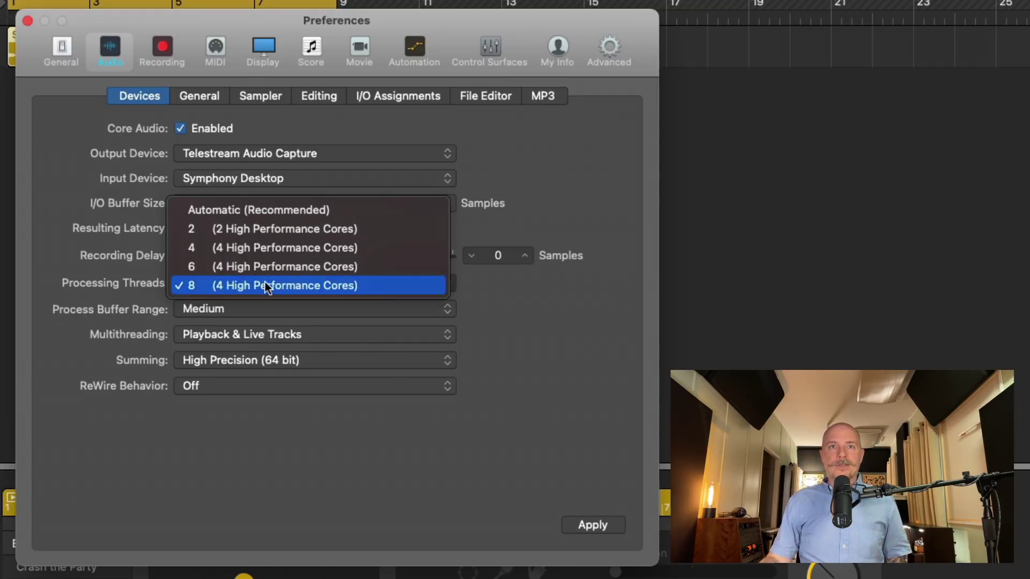
left_click(263, 210)
left_click(593, 525)
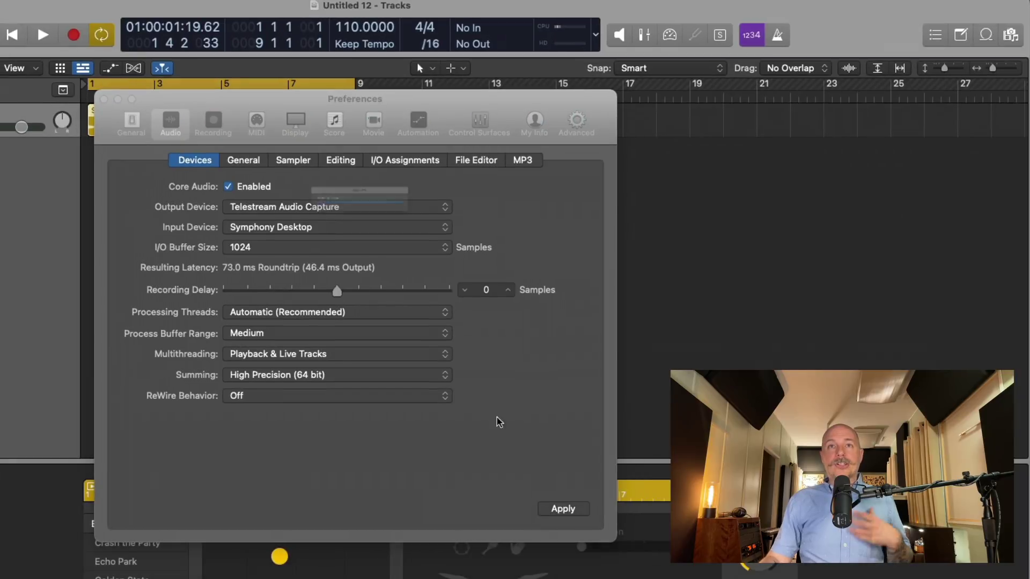
Open the Performance Meter beside preferences and apply 8 processing threads (4 High Performance Cores)
left_click(564, 32)
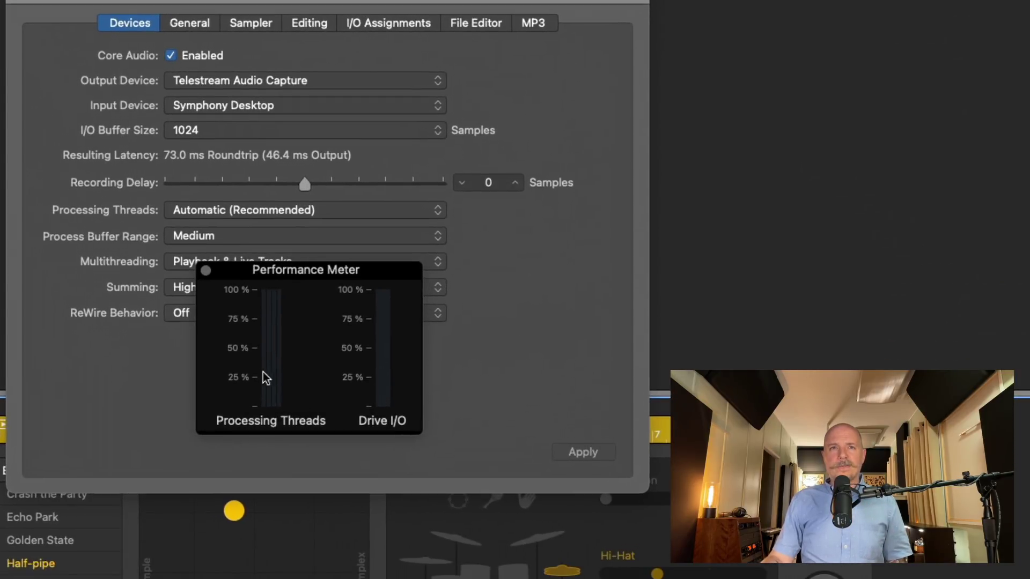
left_click_drag(245, 275, 774, 164)
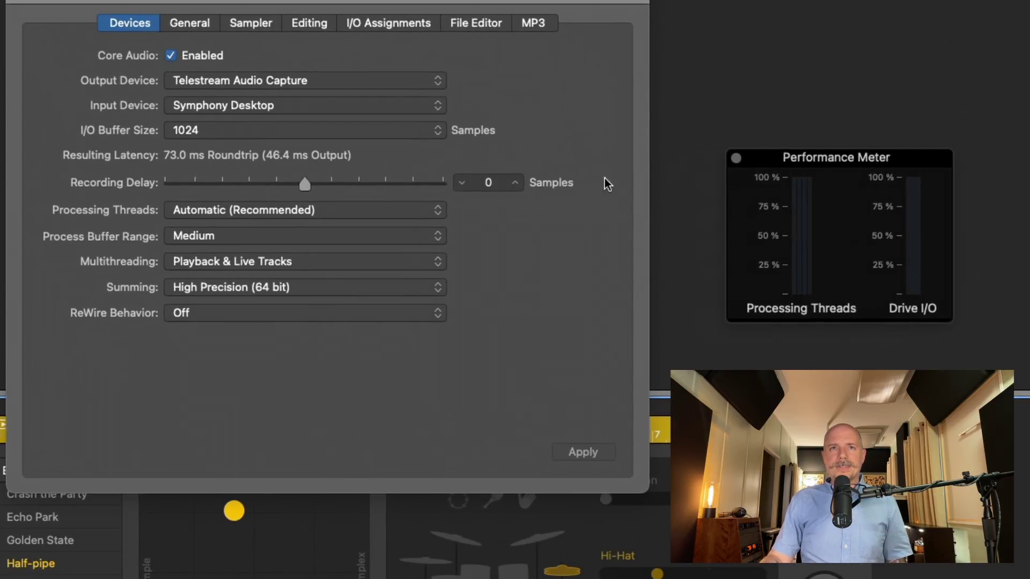
left_click(343, 211)
left_click(315, 291)
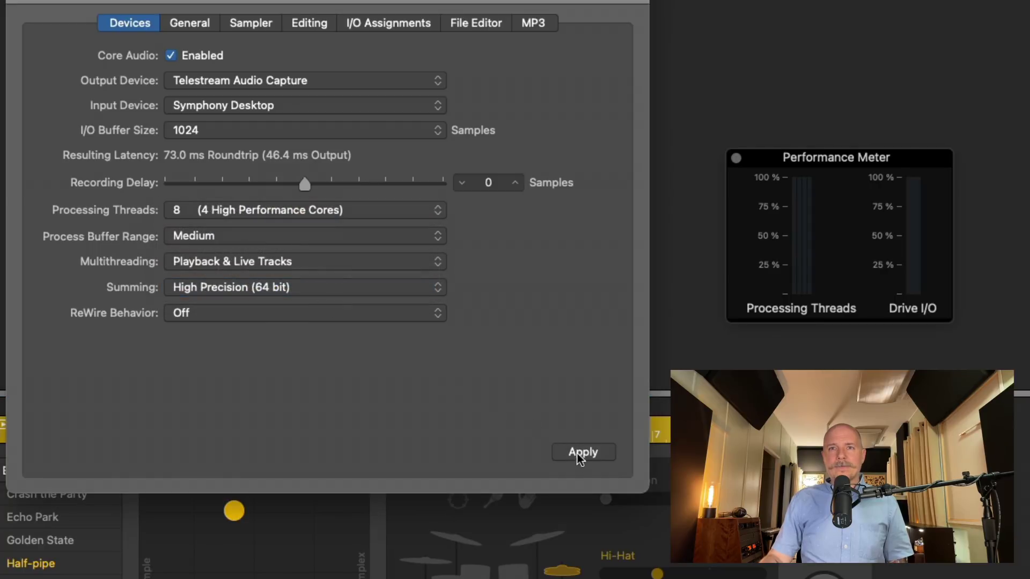
left_click(558, 458)
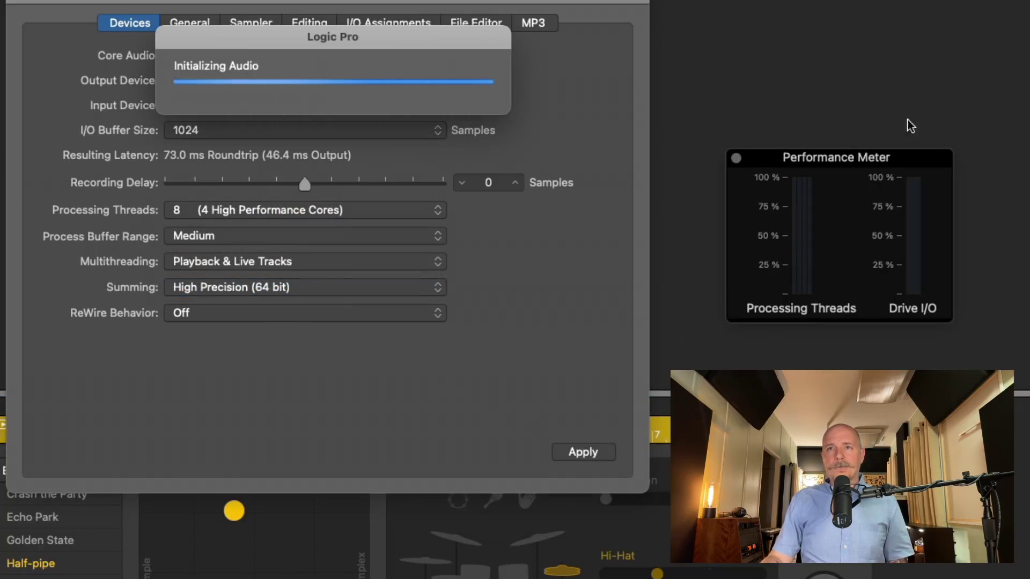